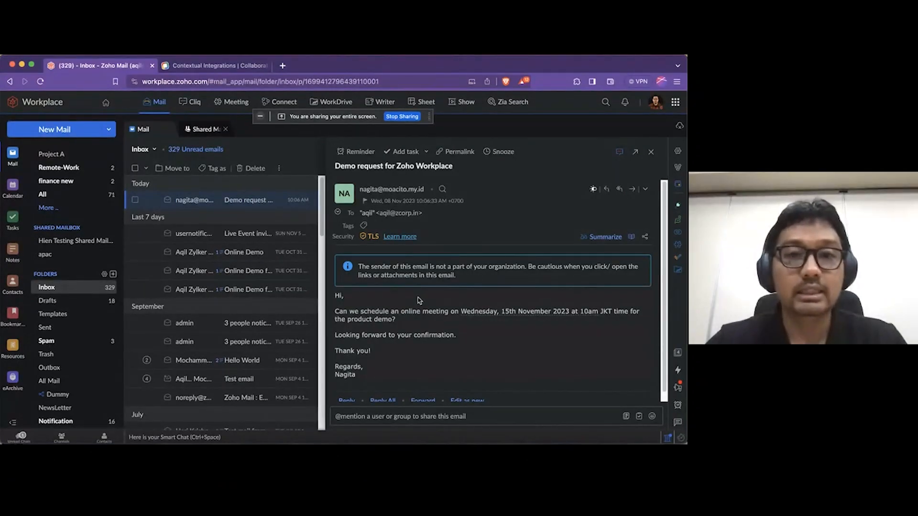
Open the "Demo request for Zoho Workplace" email in the inbox and read the proposed meeting date and time
scroll(83, 256, up, 2)
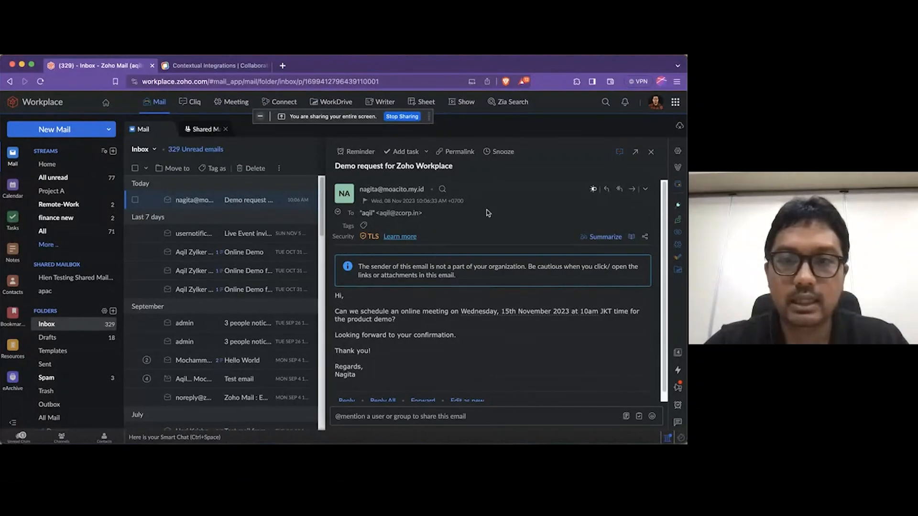
click(232, 201)
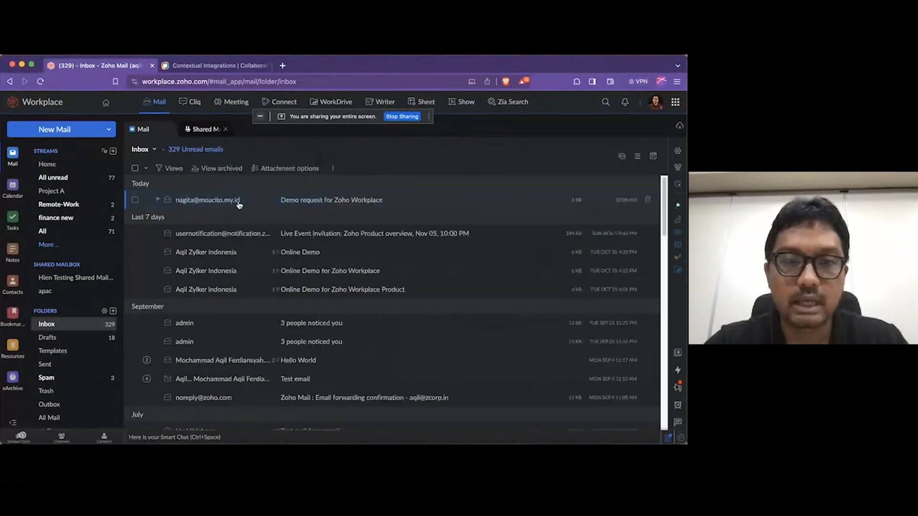
scroll(392, 299, down, 1)
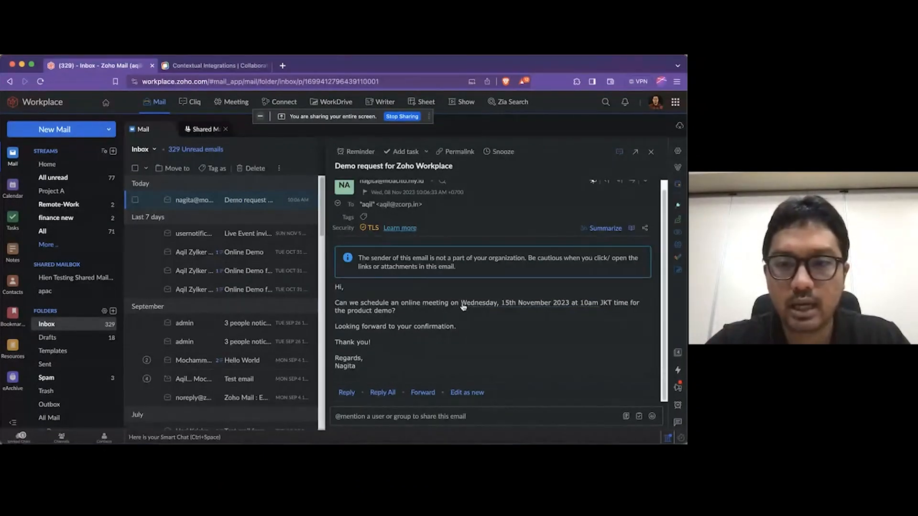
drag(458, 303, 335, 301)
drag(460, 303, 600, 305)
click(557, 332)
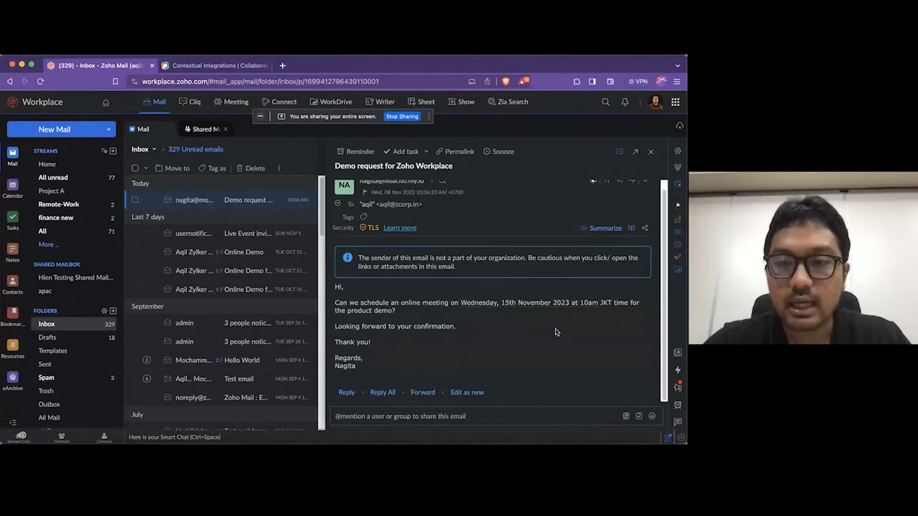
Examine the reminder and task creation options offered for the meeting date in the email, without creating either
click(525, 307)
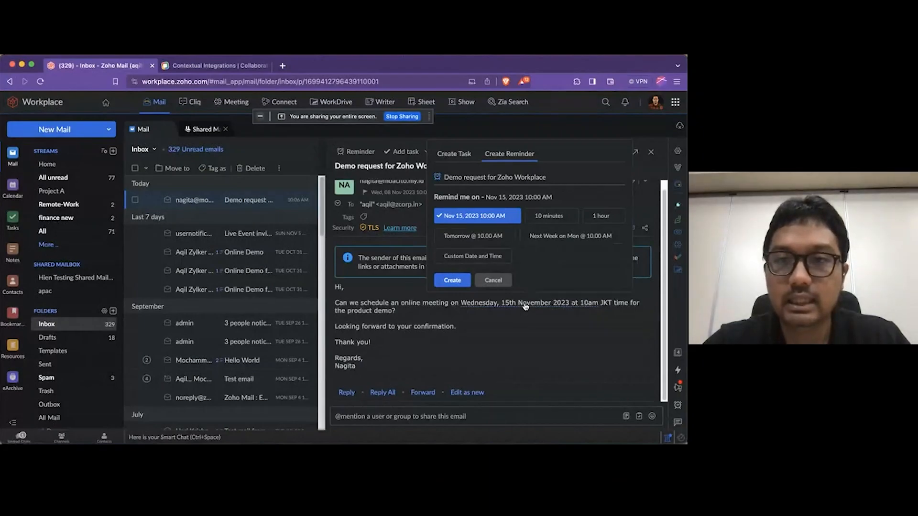
click(456, 158)
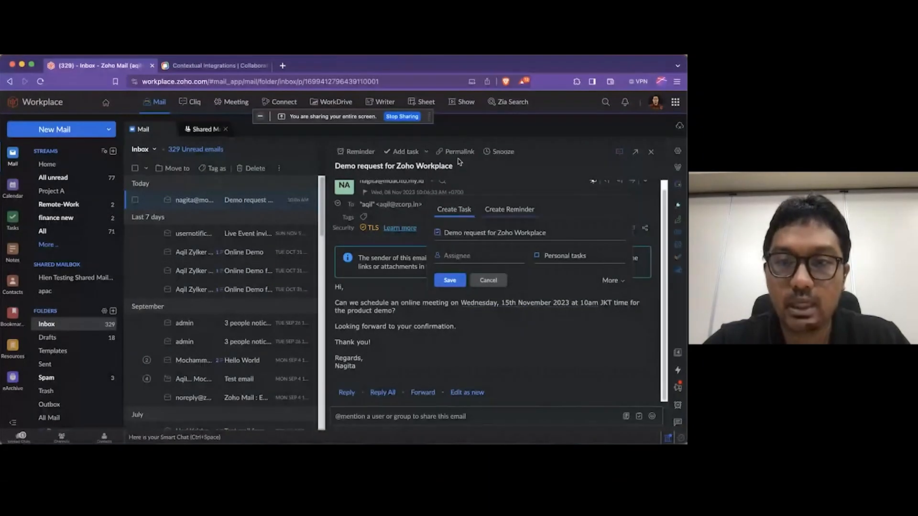
click(510, 209)
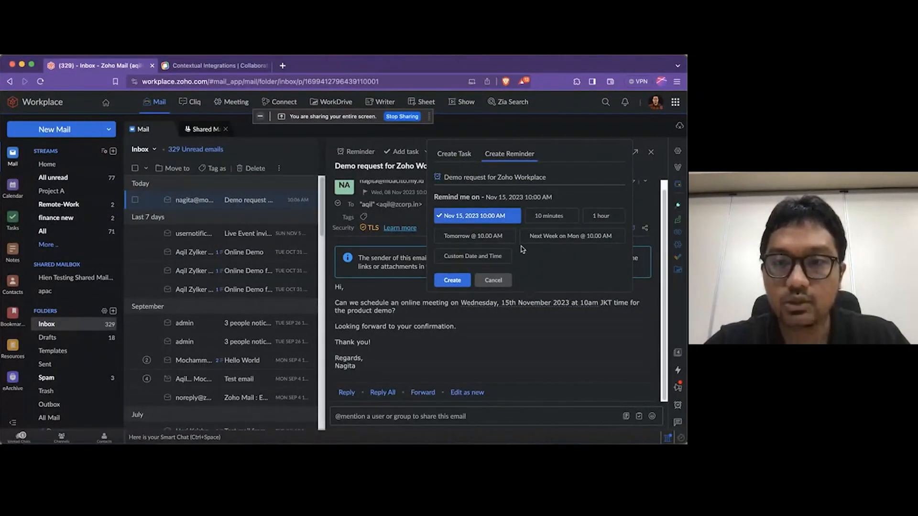
click(546, 177)
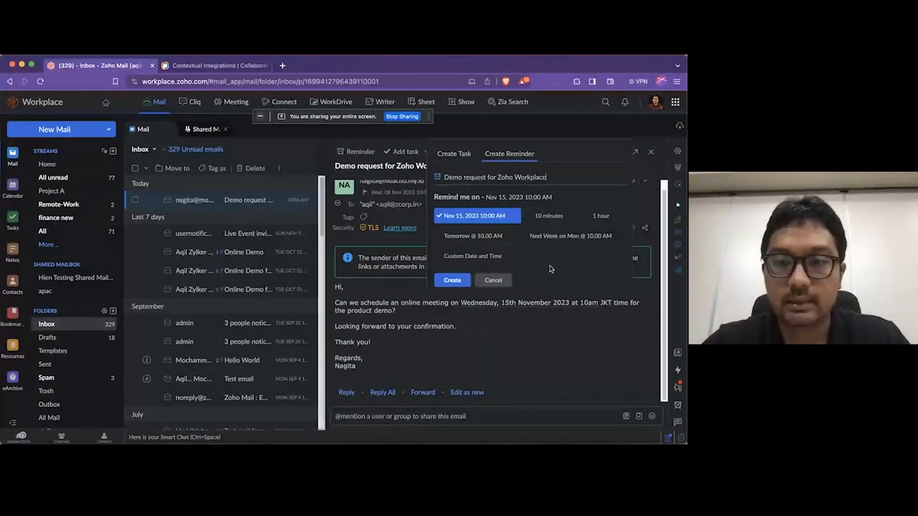
click(505, 281)
click(513, 307)
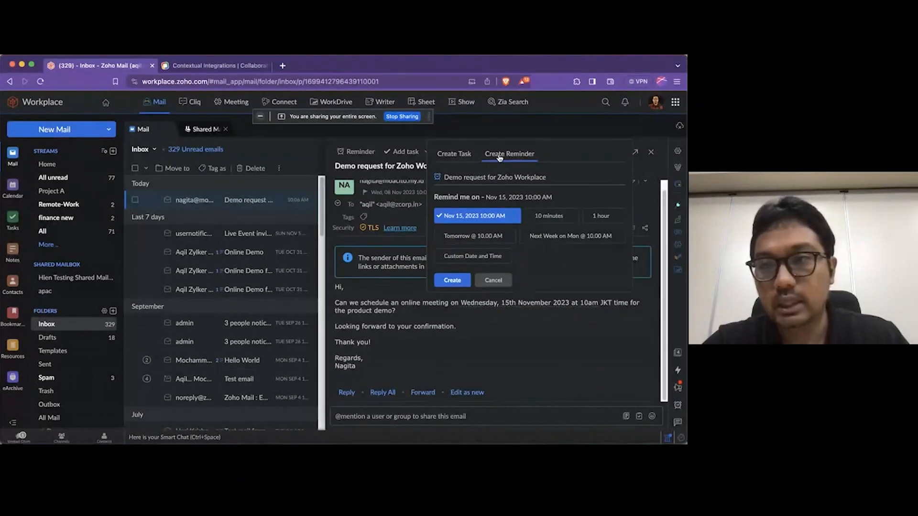
click(468, 158)
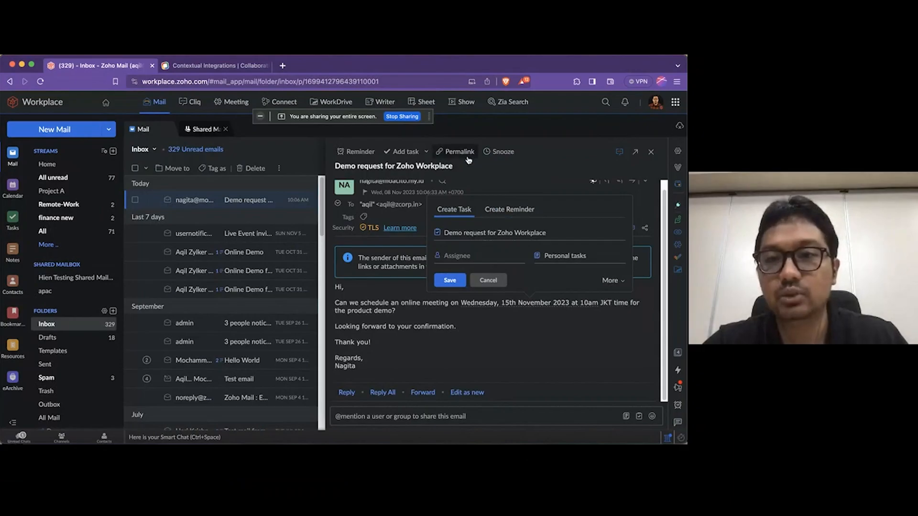
click(494, 283)
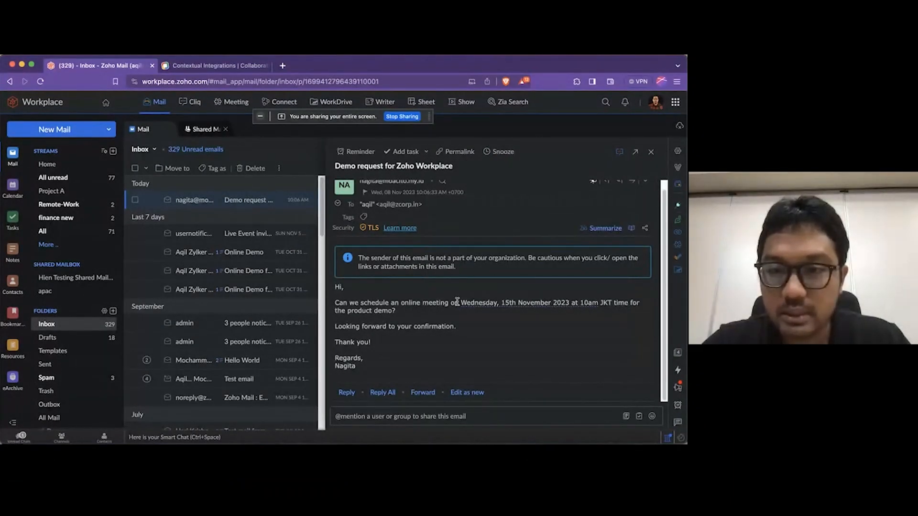
Add the email's date, 15 November 2023, to the calendar as an all-day event titled "Workplace Demo"
drag(461, 303, 570, 306)
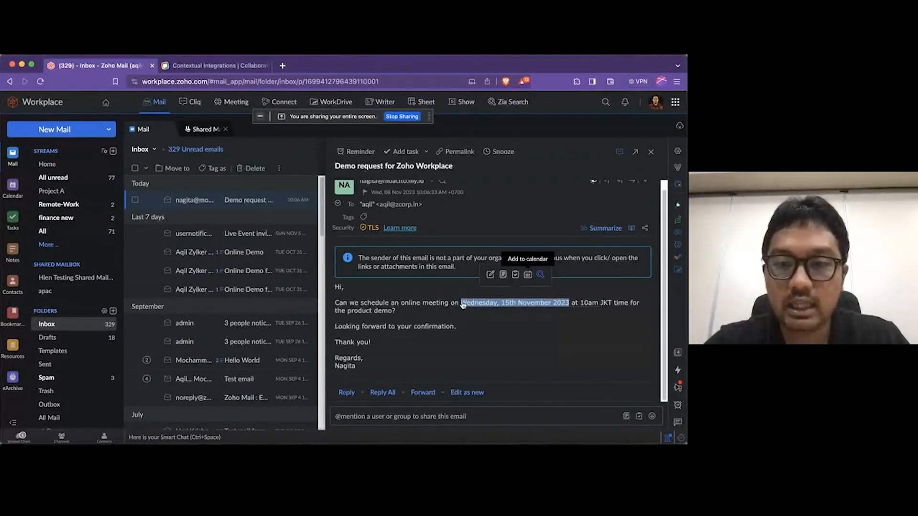
click(527, 275)
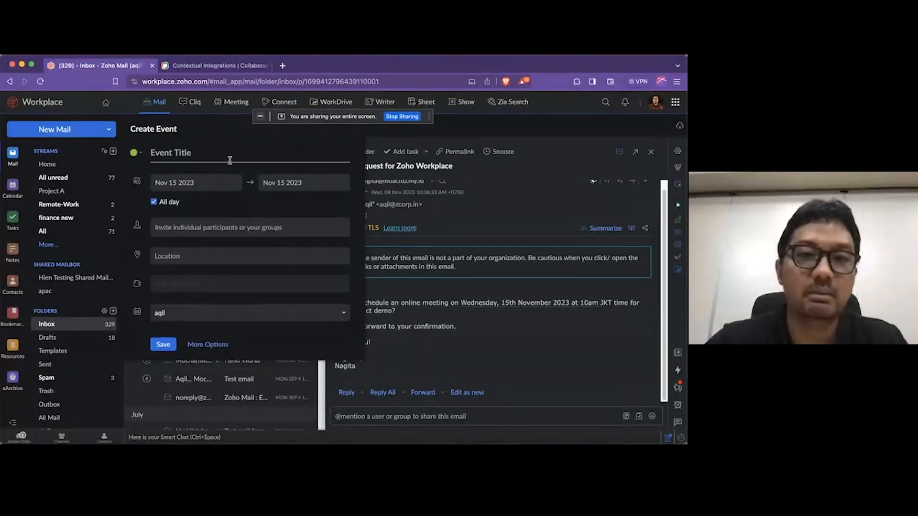
text(D)
key(BackSpace)
text(Workp)
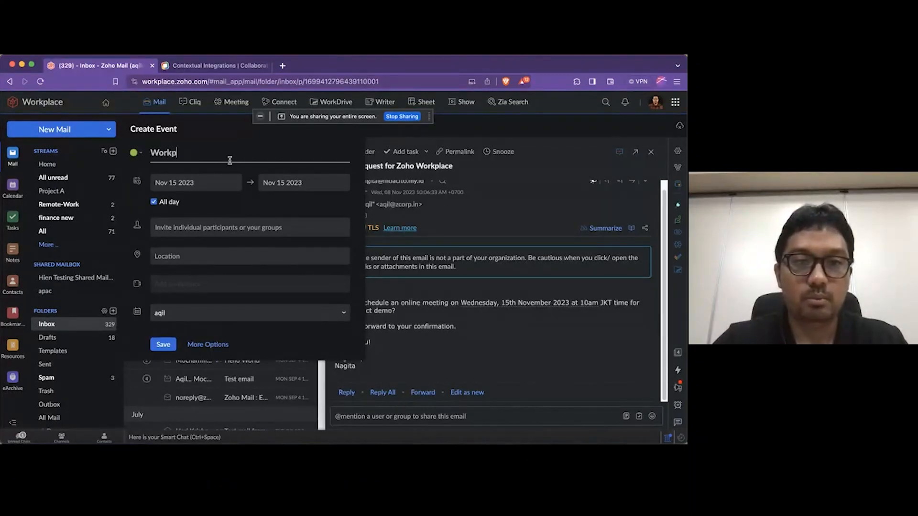
text(lace Demo)
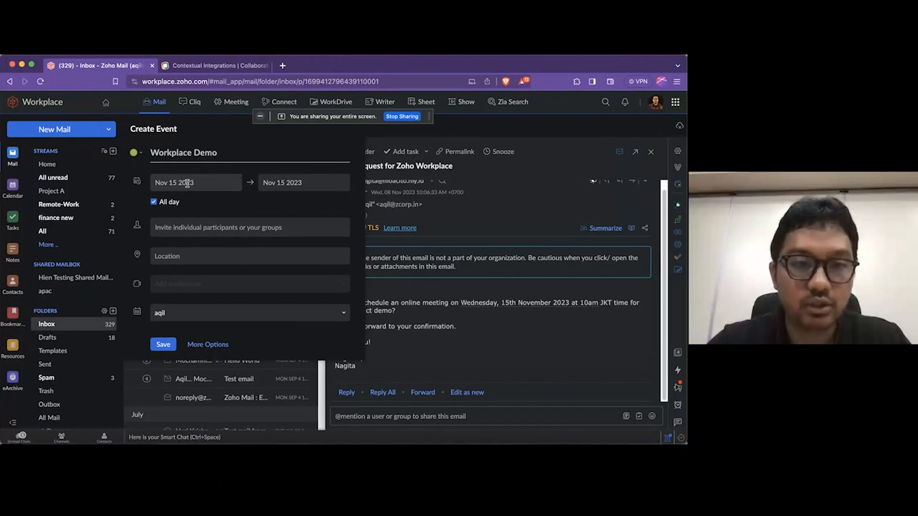
click(189, 289)
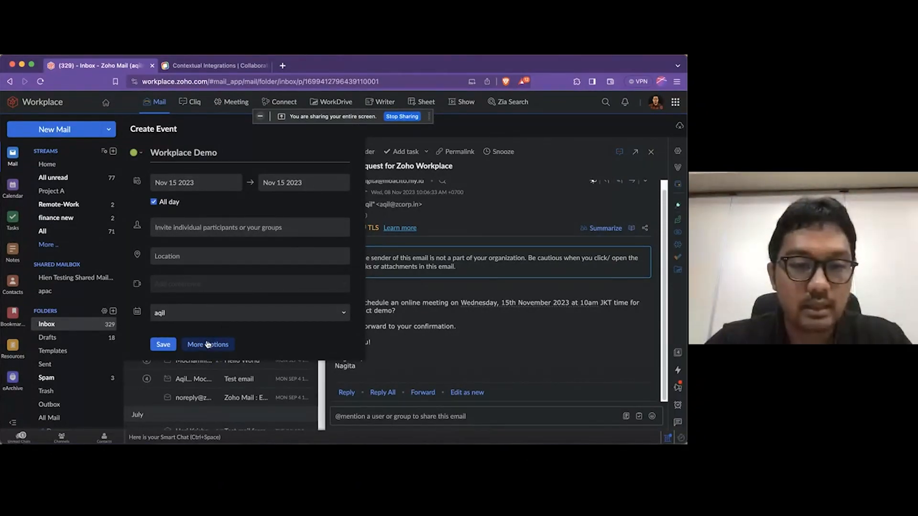
click(171, 347)
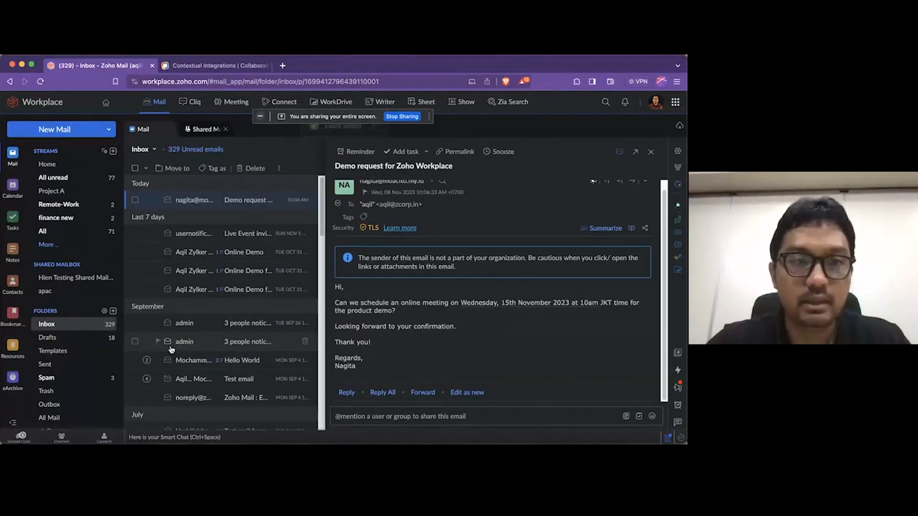
Open the all-day Workplace Demo event in the calendar for editing, examine its settings and leave without saving
click(24, 192)
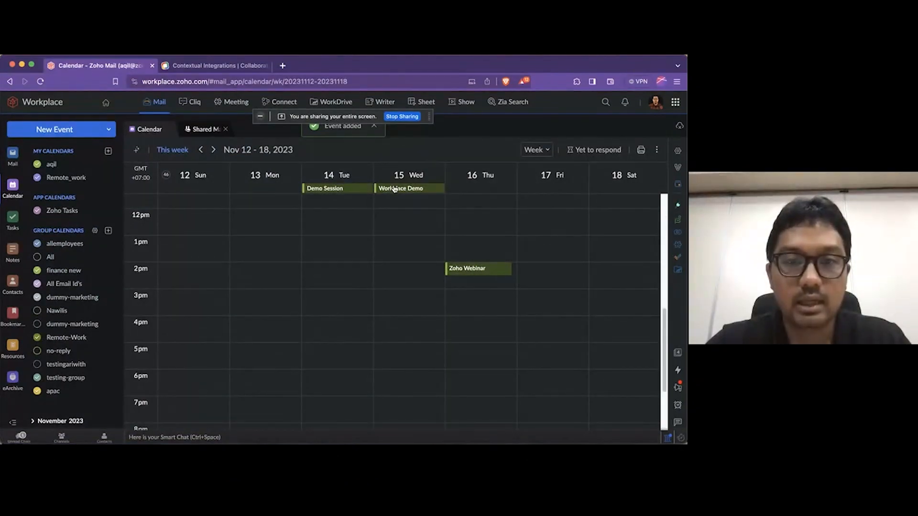
scroll(398, 211, up, 2)
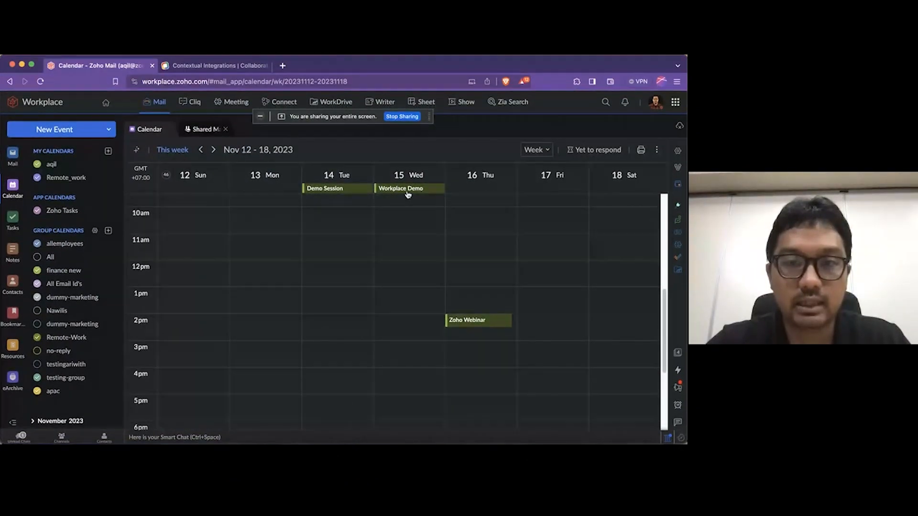
click(408, 192)
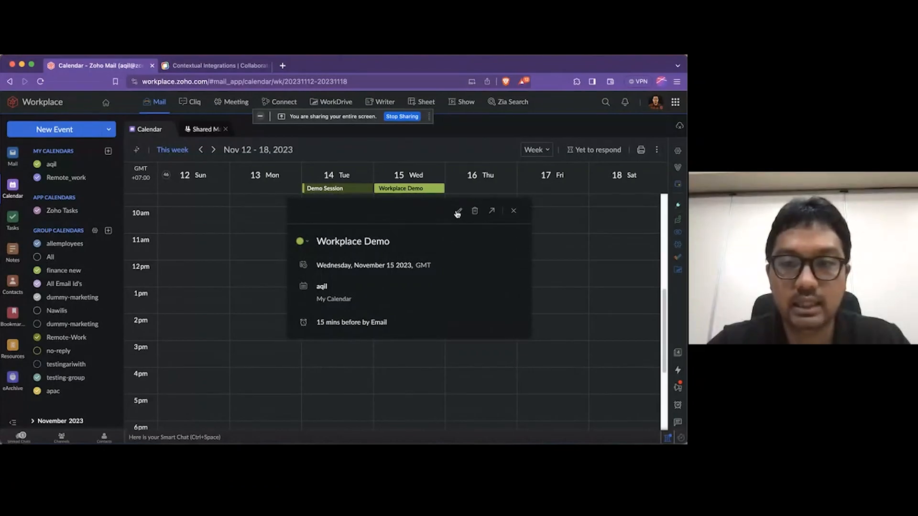
click(458, 212)
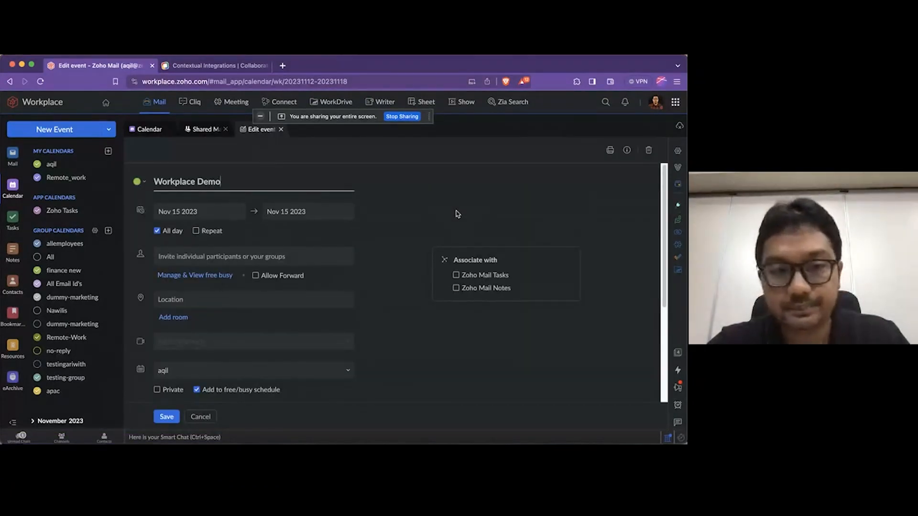
scroll(374, 233, down, 1)
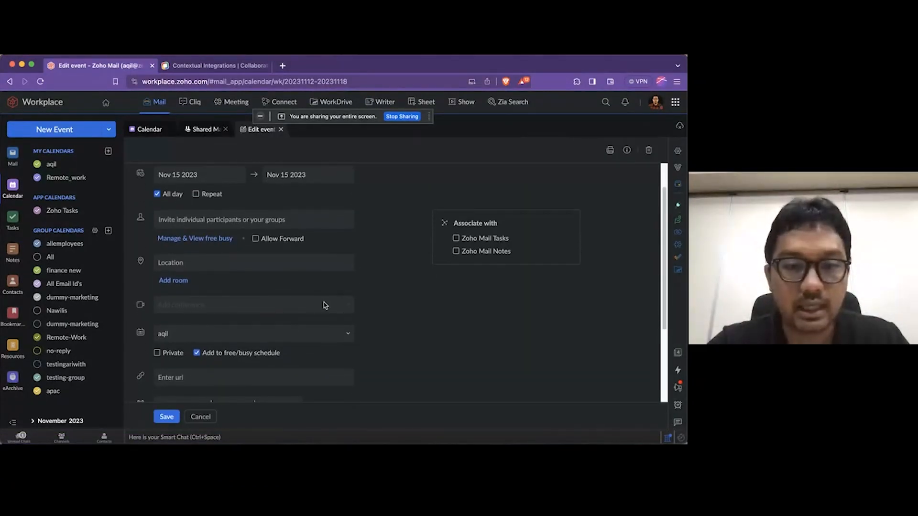
scroll(323, 305, up, 1)
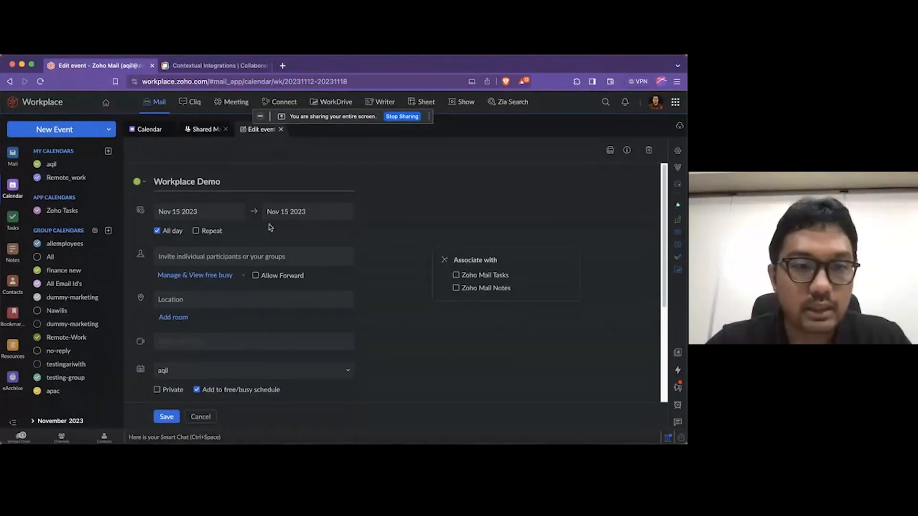
scroll(267, 239, down, 2)
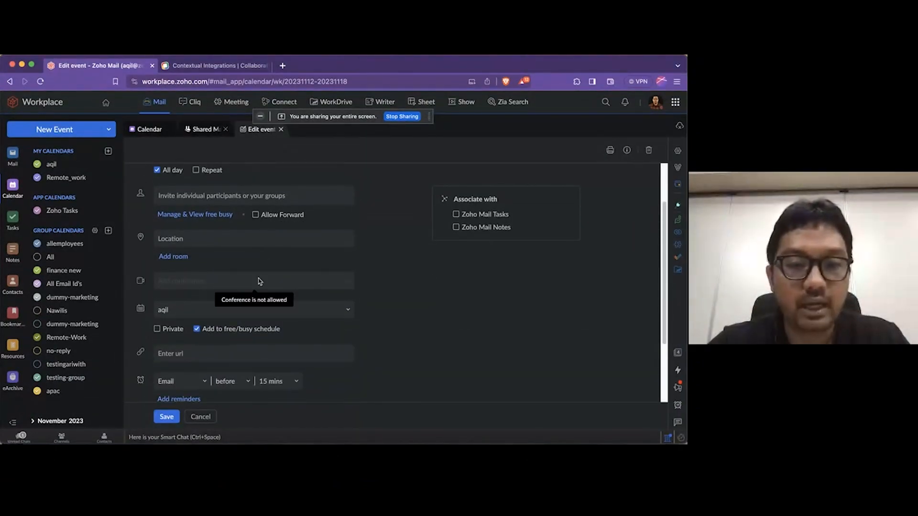
scroll(225, 373, down, 1)
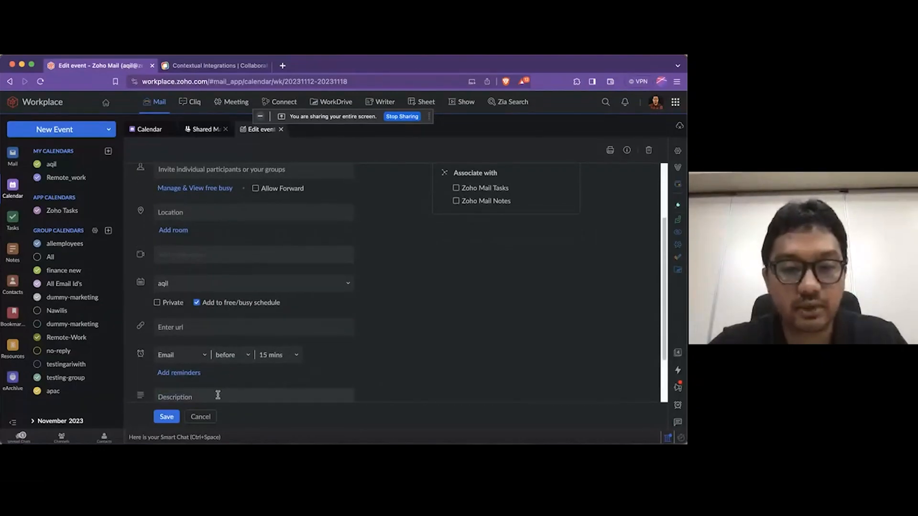
click(200, 416)
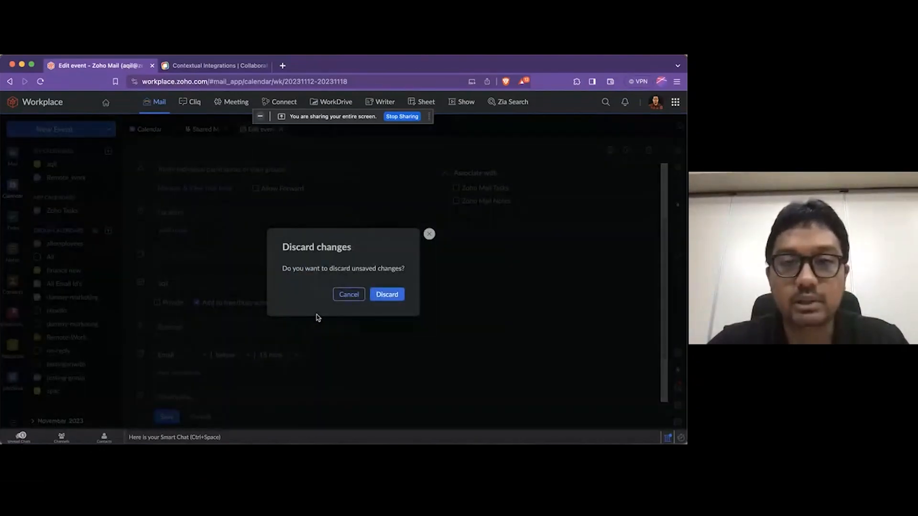
click(384, 293)
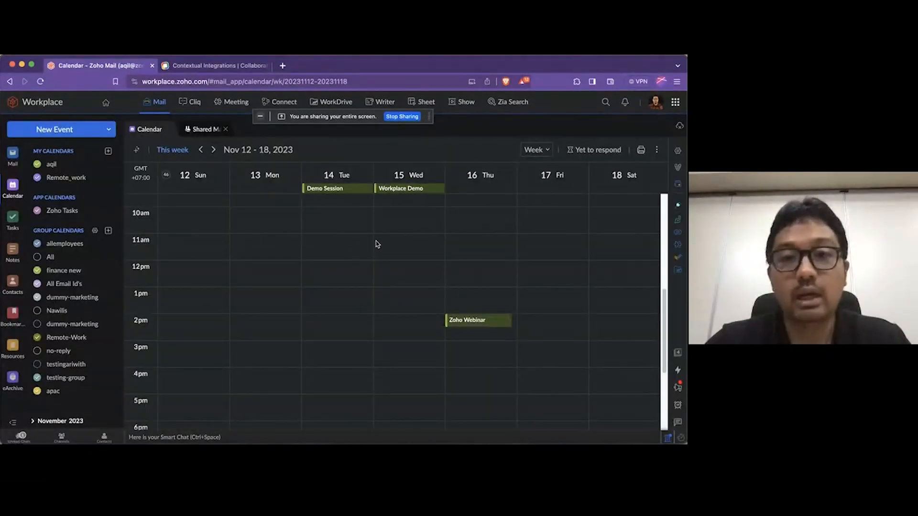
Start a calendar event titled "Demo Workplace" on Wednesday, 15 November 2023, from 1:00 to 2:00 pm
scroll(388, 294, down, 3)
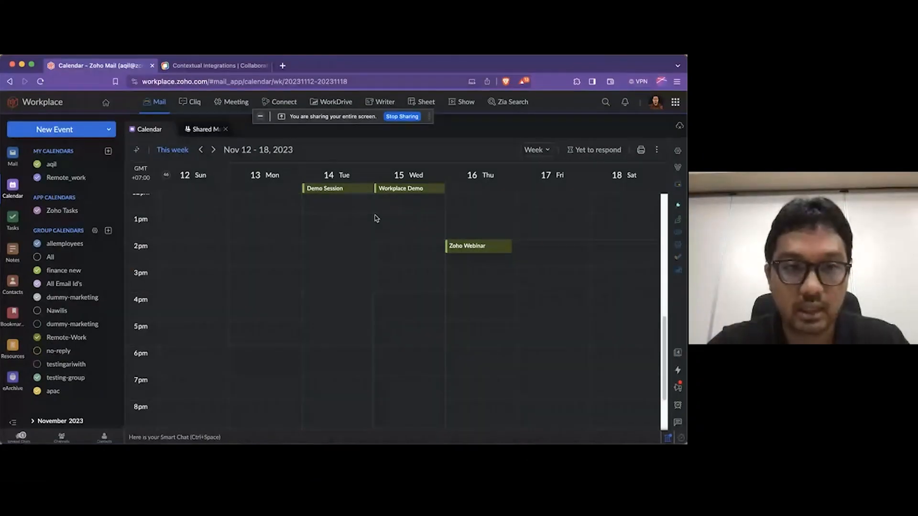
drag(376, 216, 432, 345)
text(Demo Workplace)
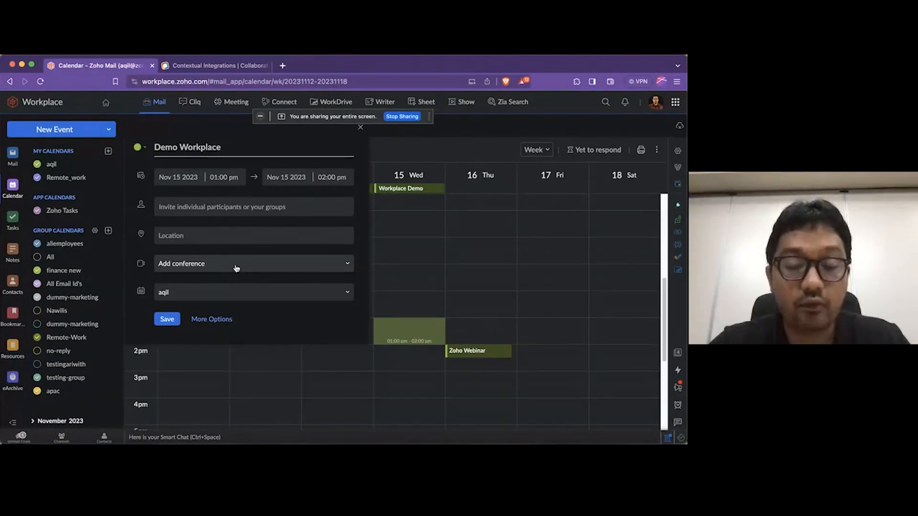
Add a Zoho Meeting video conference to the Demo Workplace event, save it and check the saved event's details
click(208, 265)
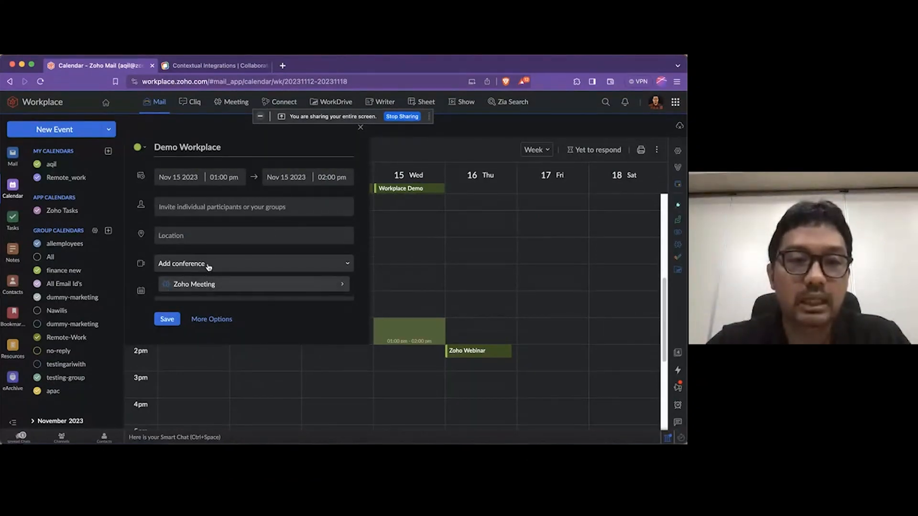
mouse_move(207, 283)
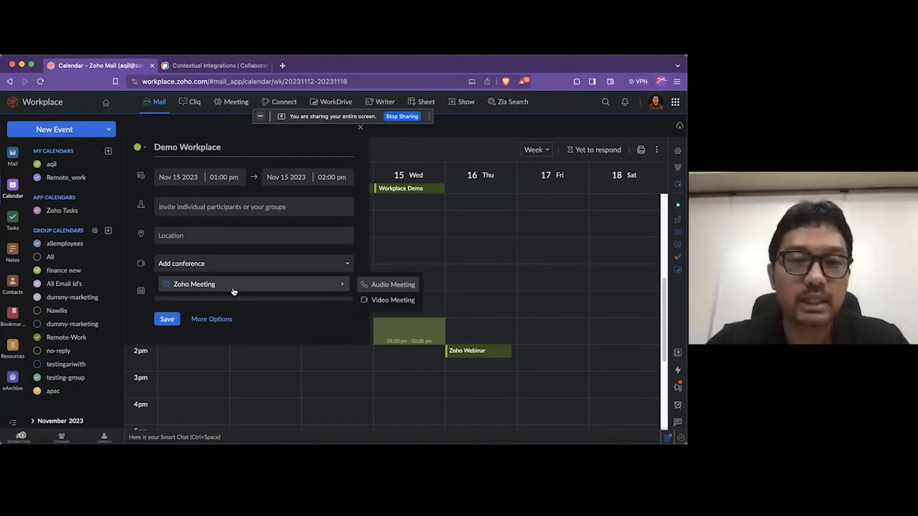
click(407, 301)
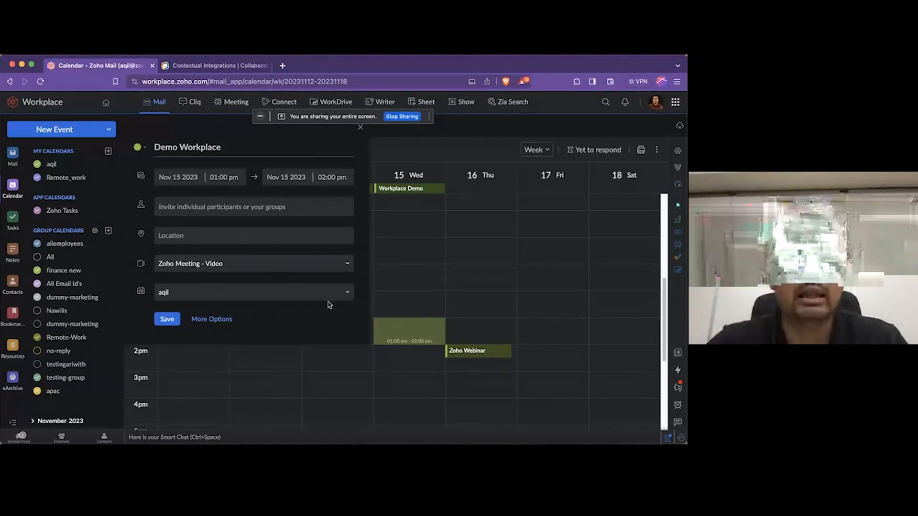
click(168, 320)
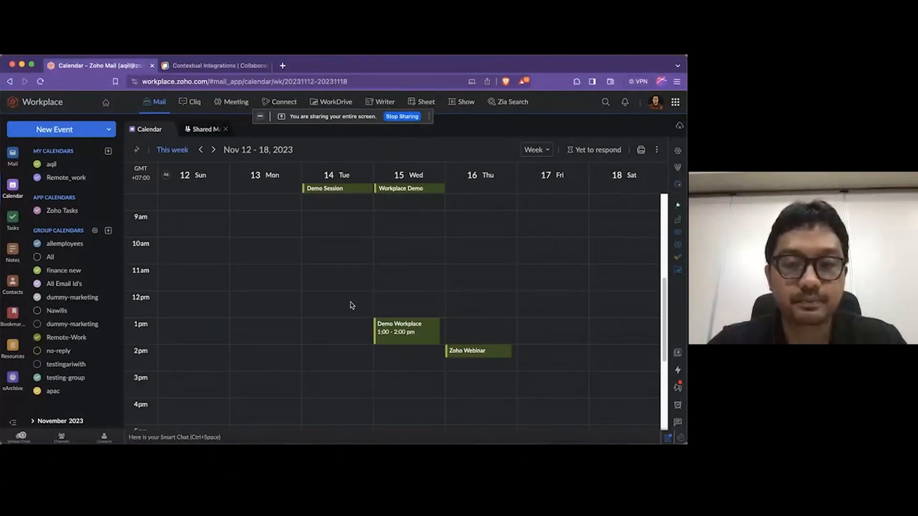
click(403, 334)
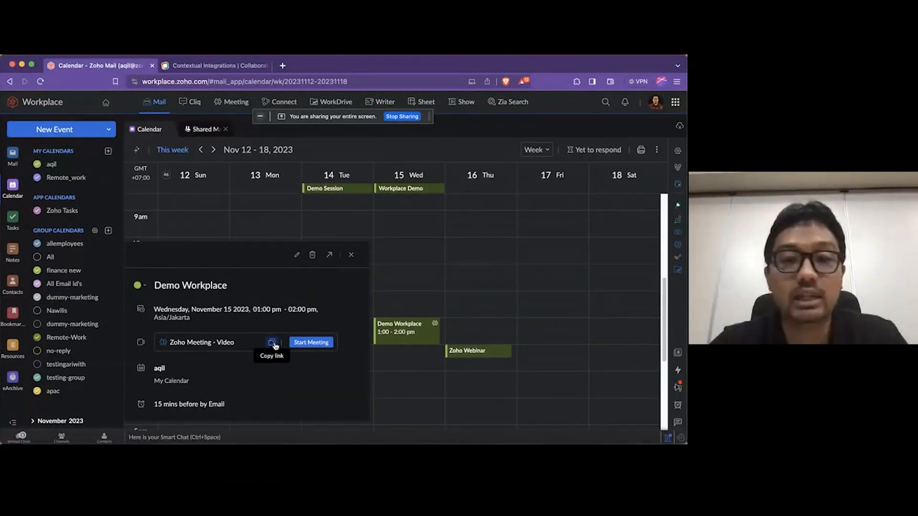
click(351, 255)
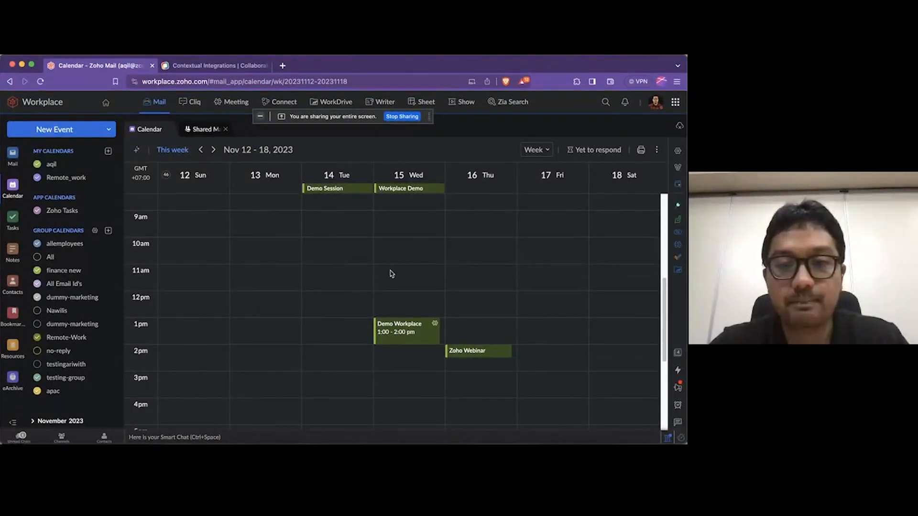
Use Smart Add to create an event from "Mail demo on 16th November 2023 at 1PM" and check the added event's details
click(138, 151)
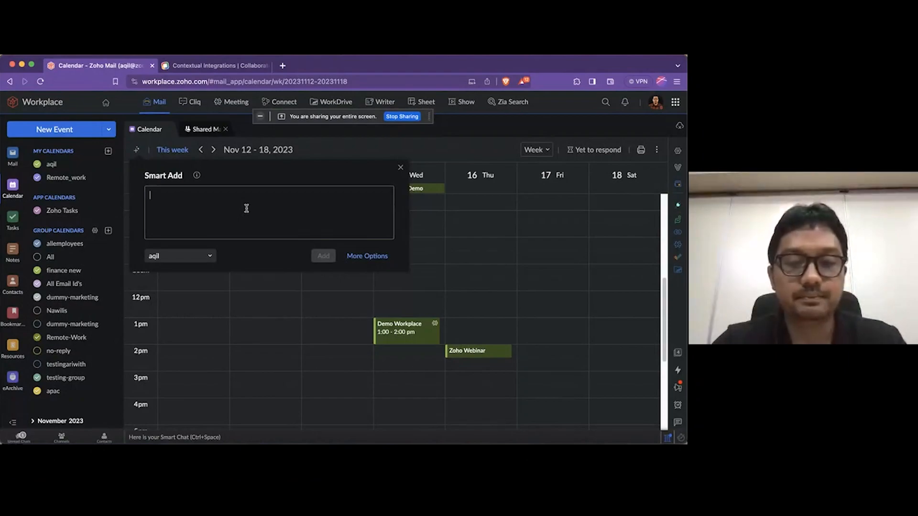
text(Mail demo on 16)
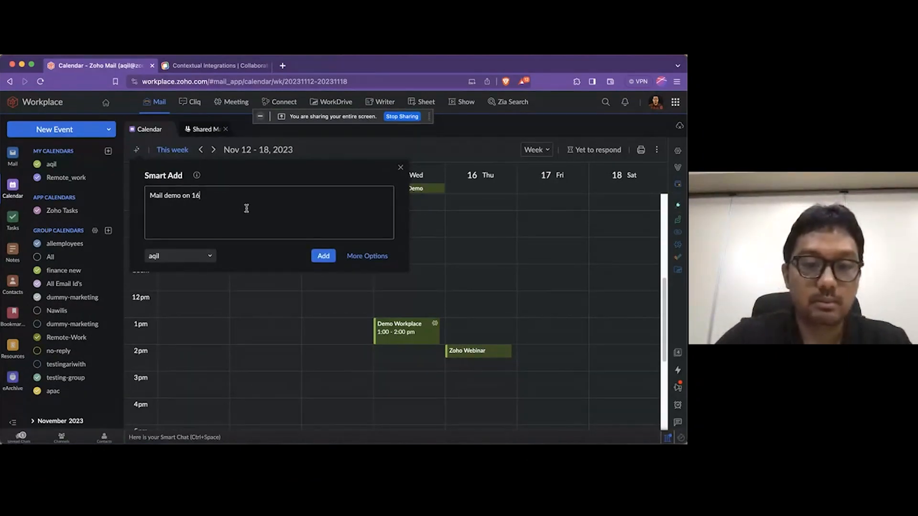
text(th N)
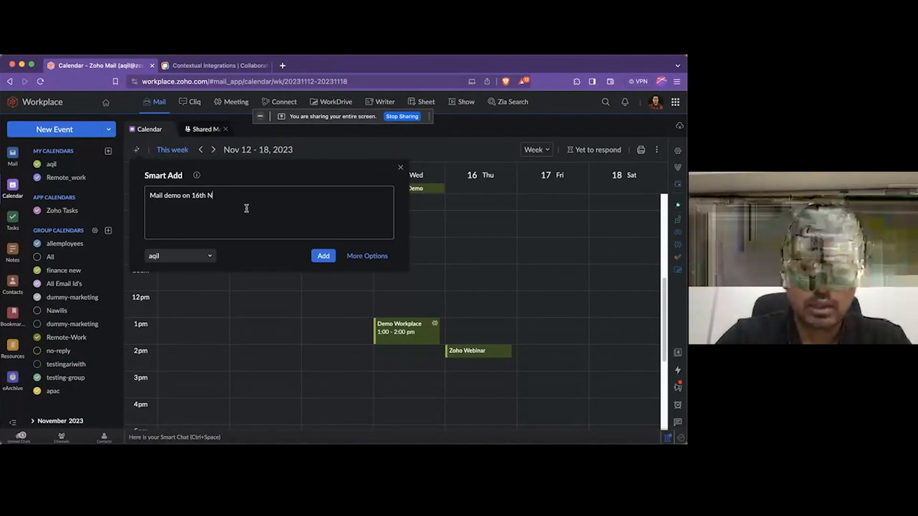
text(ovember 20)
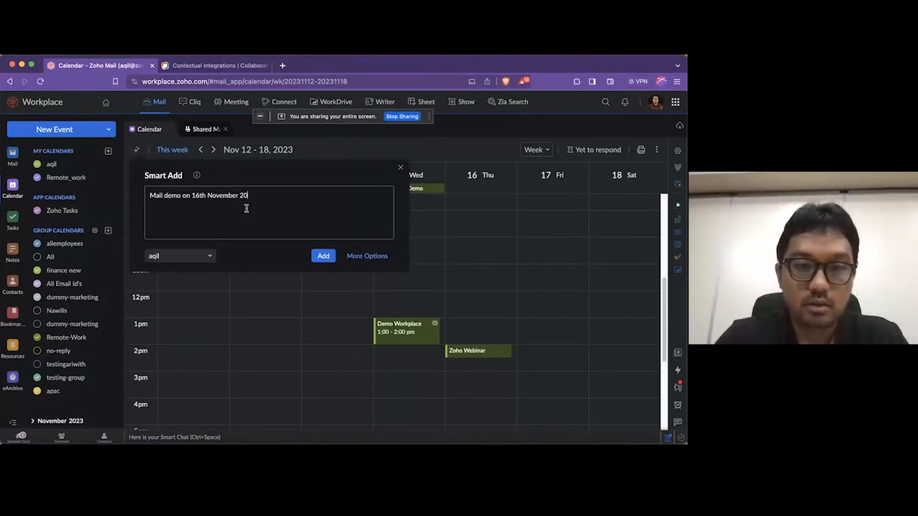
text(23 at )
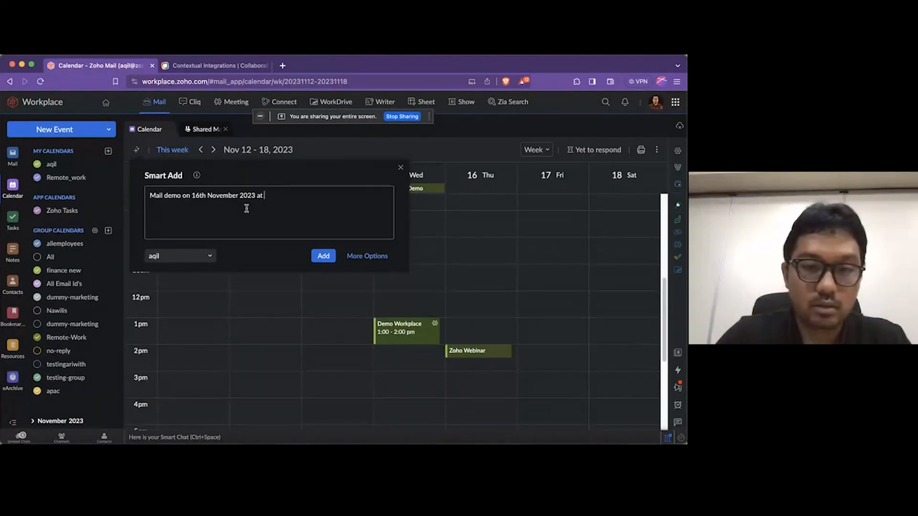
text(1PM)
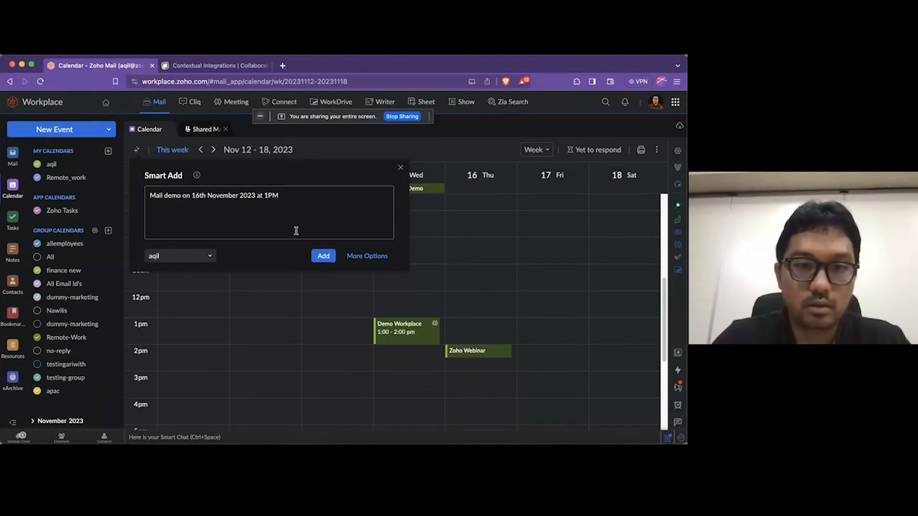
click(323, 255)
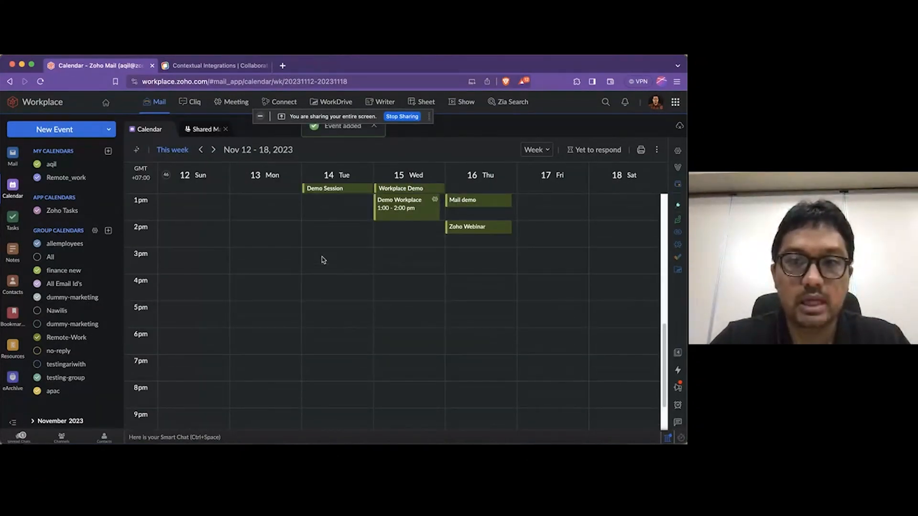
click(466, 206)
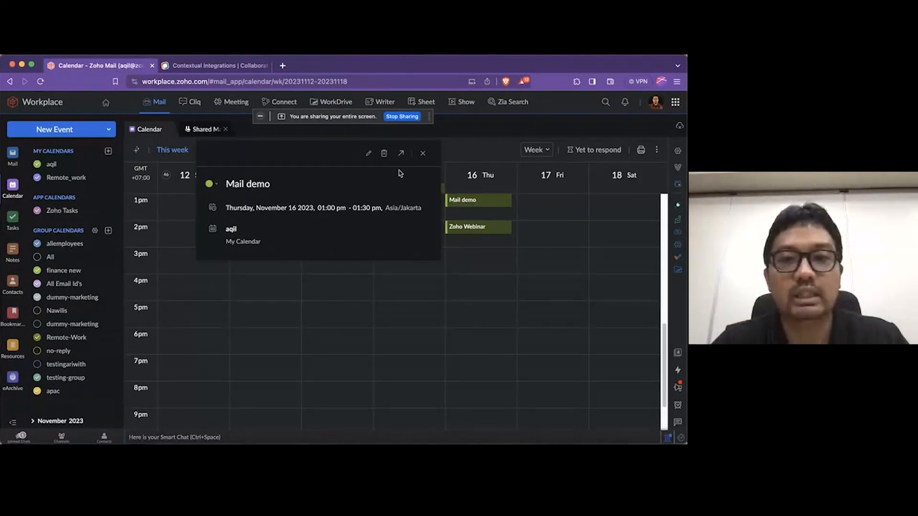
click(423, 153)
Associate the Demo Workplace event on 15 November with Zoho Mail Tasks and save the event
click(418, 200)
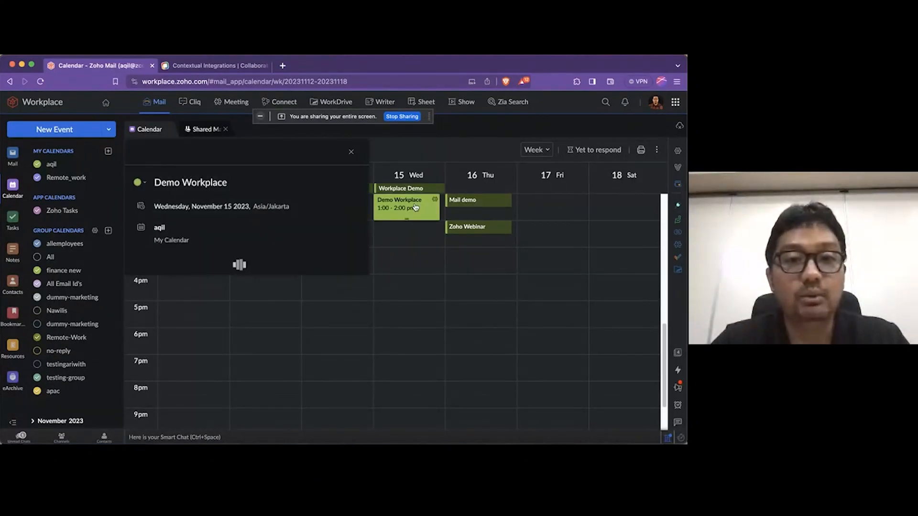
click(297, 134)
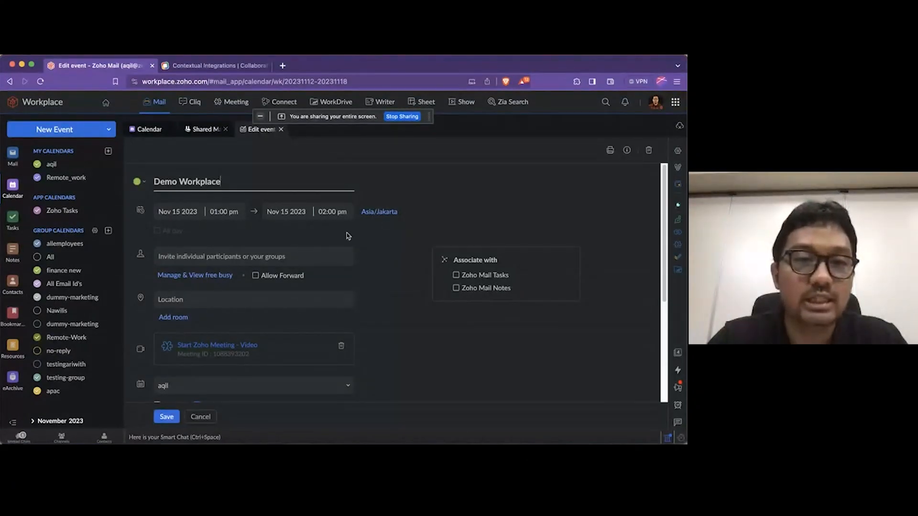
click(461, 276)
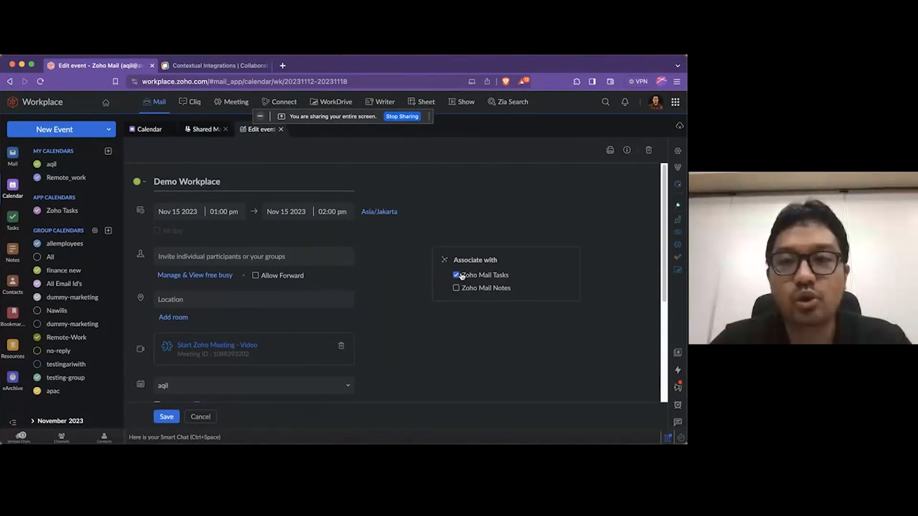
scroll(399, 253, down, 2)
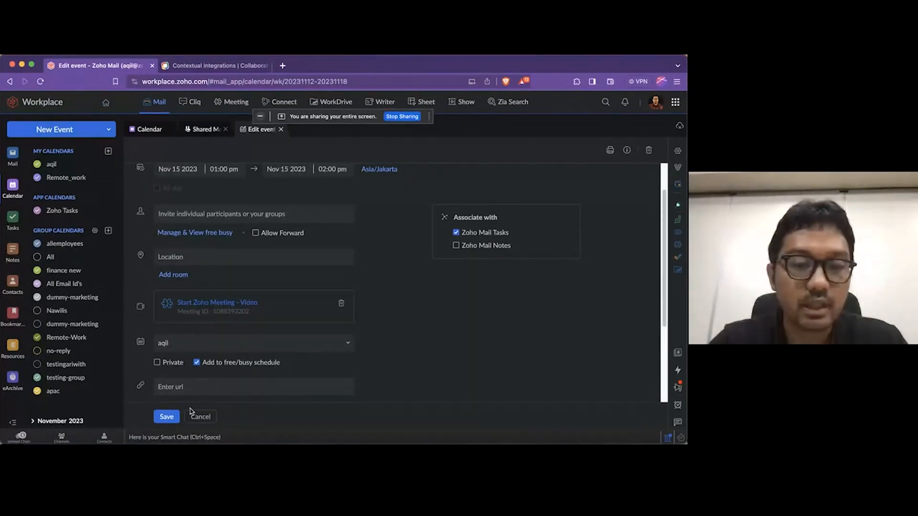
click(175, 417)
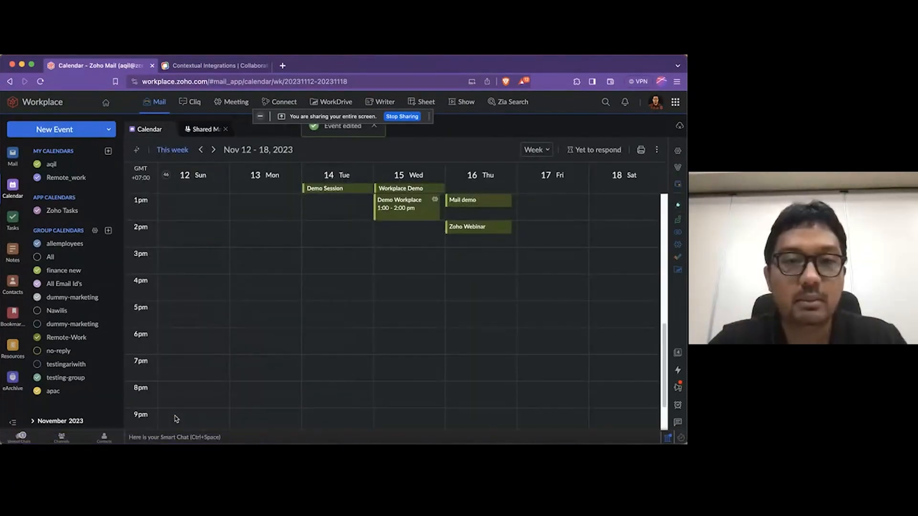
Examine the status board of the personal tasks and of their General category in Tasks
click(19, 228)
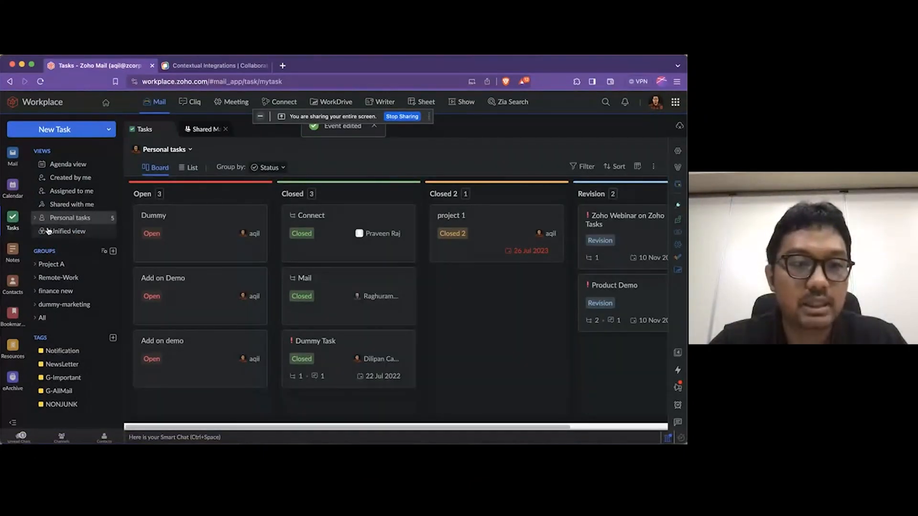
click(34, 218)
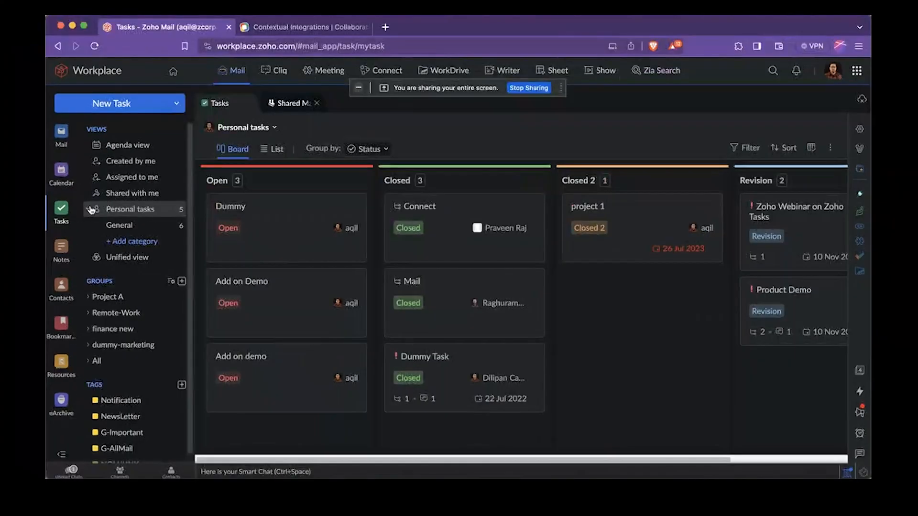
click(62, 229)
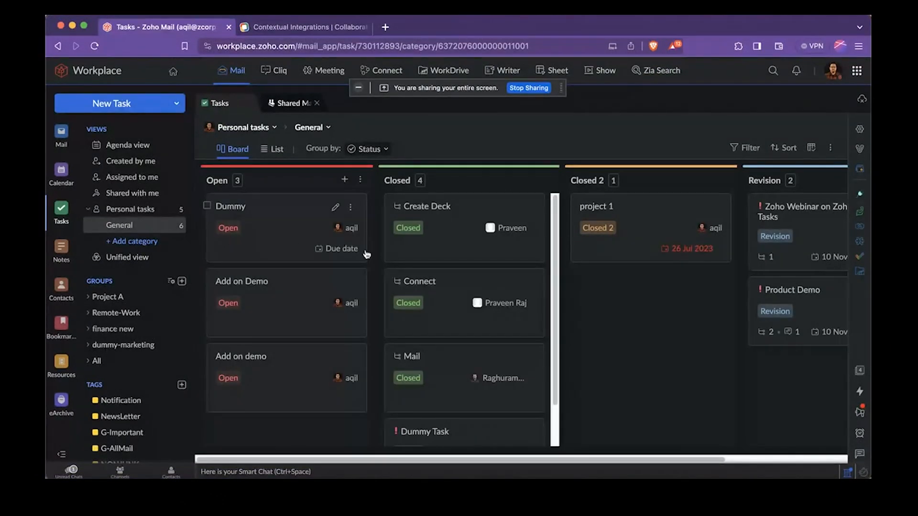
click(803, 305)
click(699, 120)
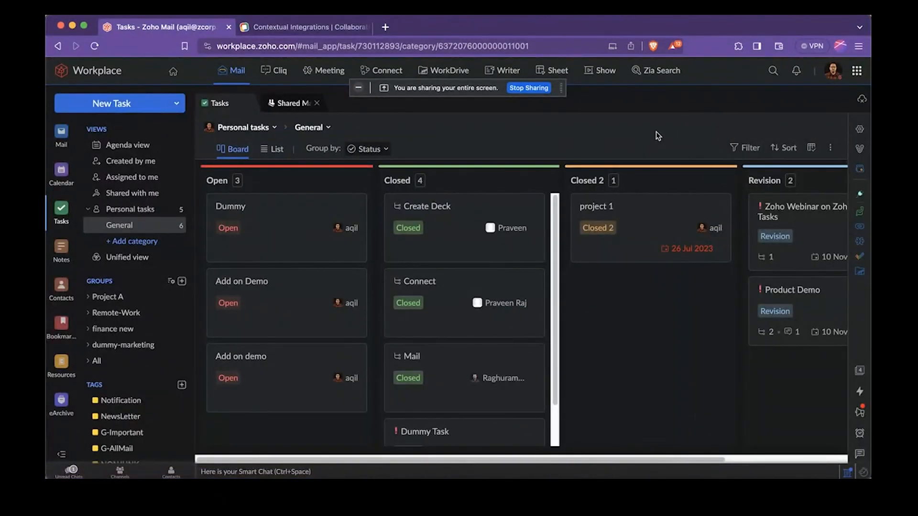
click(146, 214)
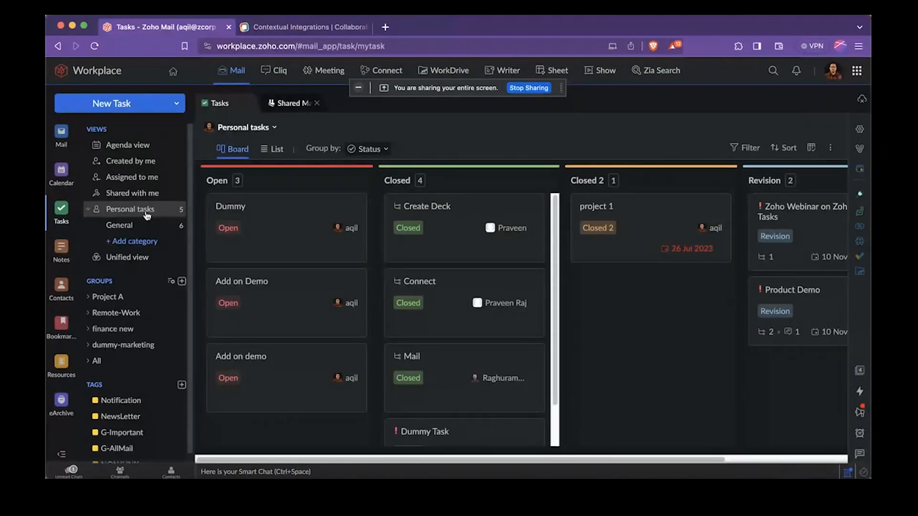
scroll(351, 303, down, 1)
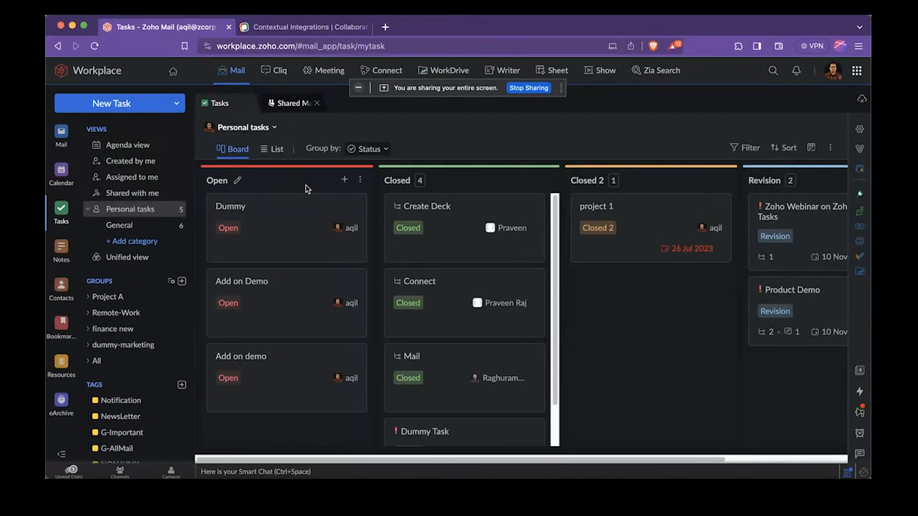
Add a task titled "Product Update Zoho Mail" to the Open column of the personal tasks board
click(344, 181)
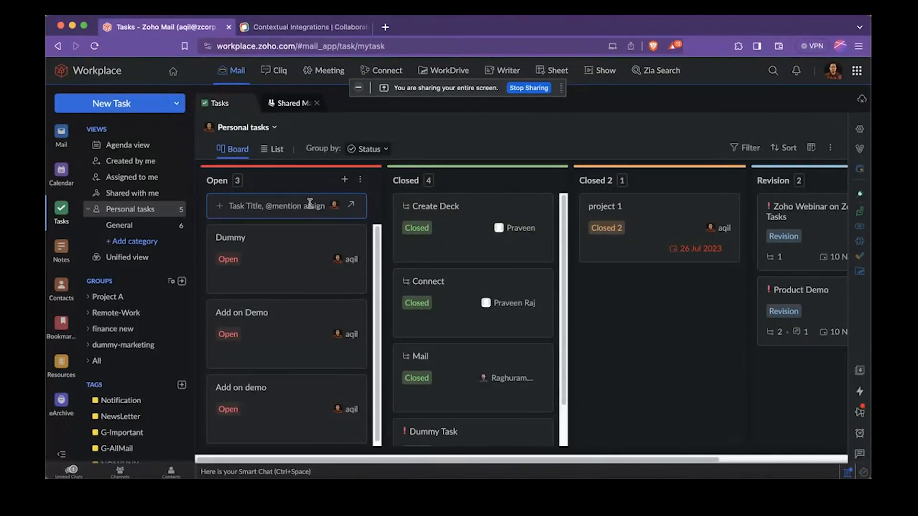
text(Product Upd)
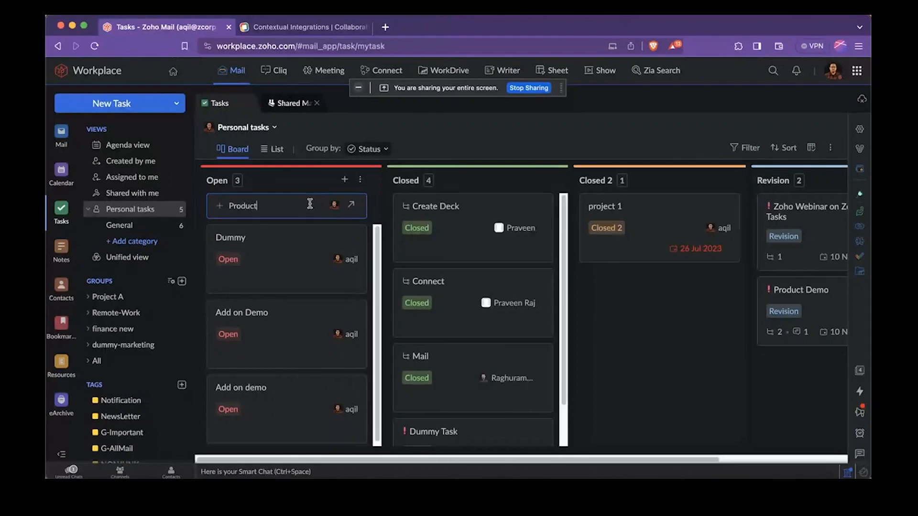
text(ate Zoho Mail)
key(Return)
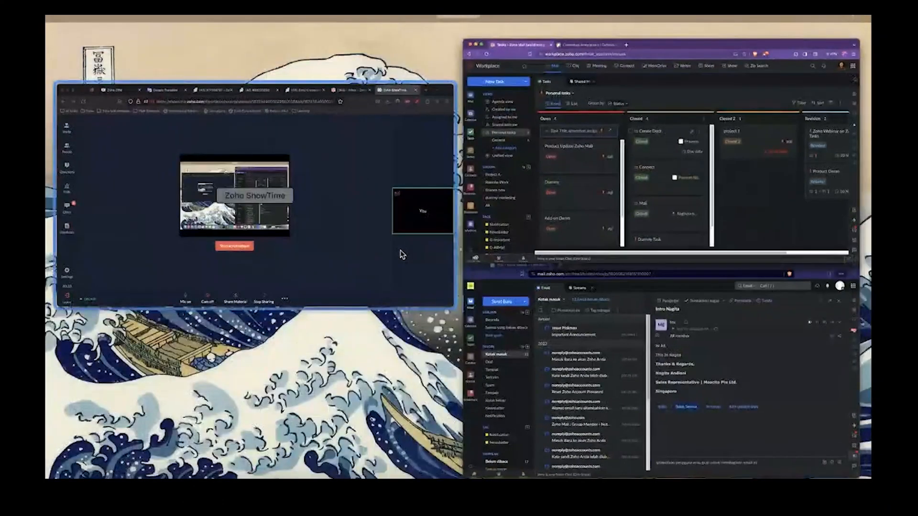
Switch to the Firefox window with the Zoho ShowTime session to check it and return to the personal tasks board
click(401, 251)
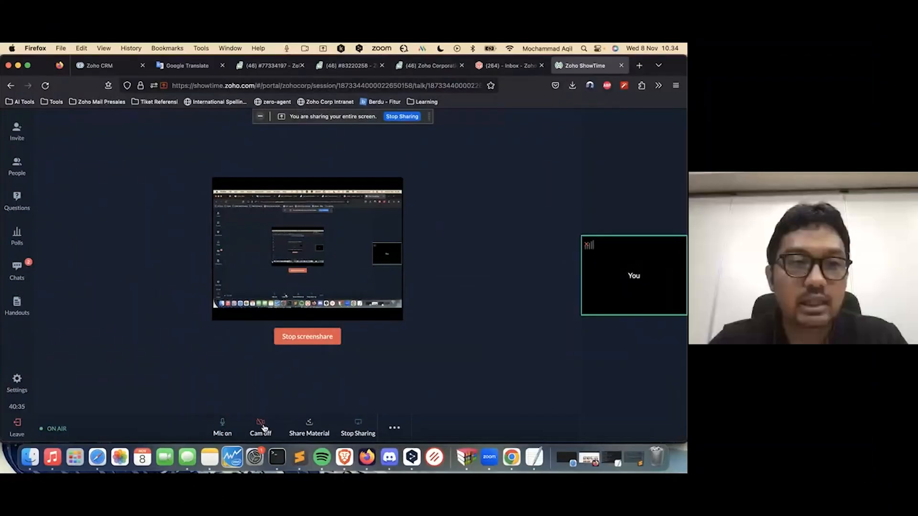
click(359, 458)
key(ctrl+Up)
click(282, 207)
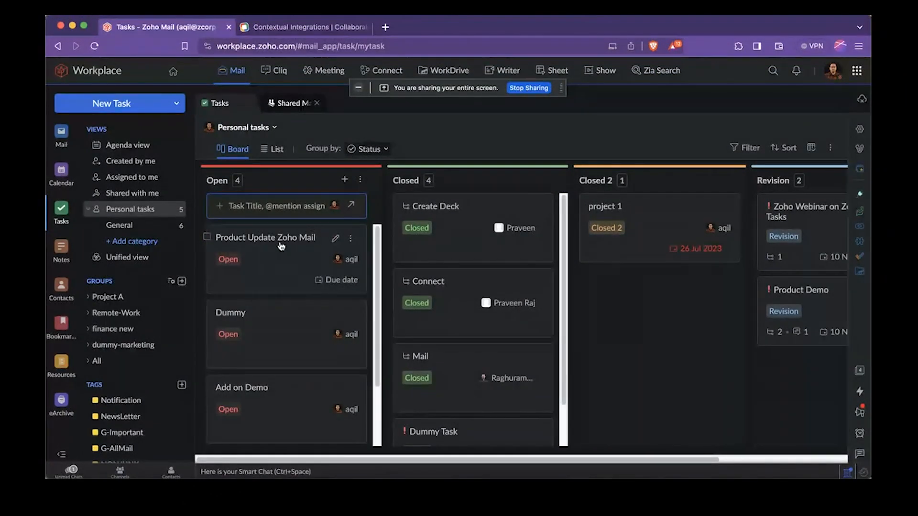
Set the Product Update Zoho Mail task's start date to 8 November 2023 10:35 and its due date to 15 November 2023 10:35
click(281, 244)
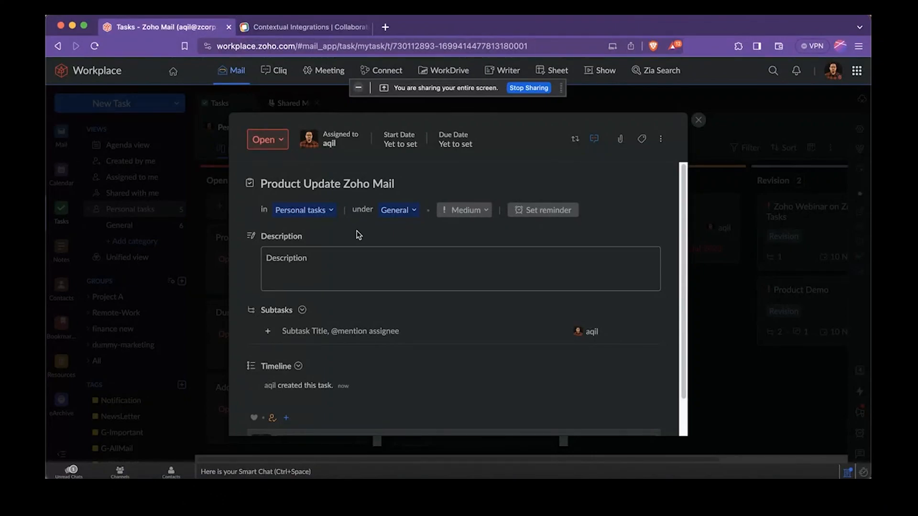
click(399, 151)
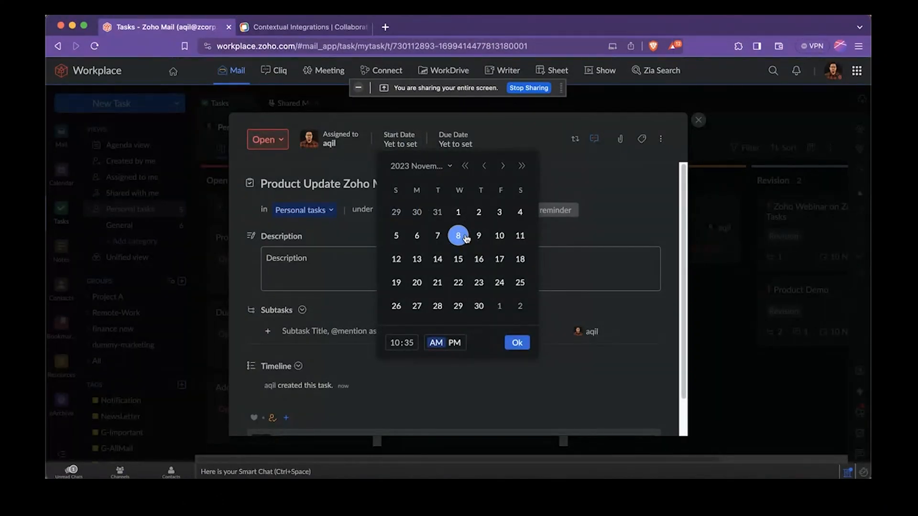
click(459, 236)
click(517, 343)
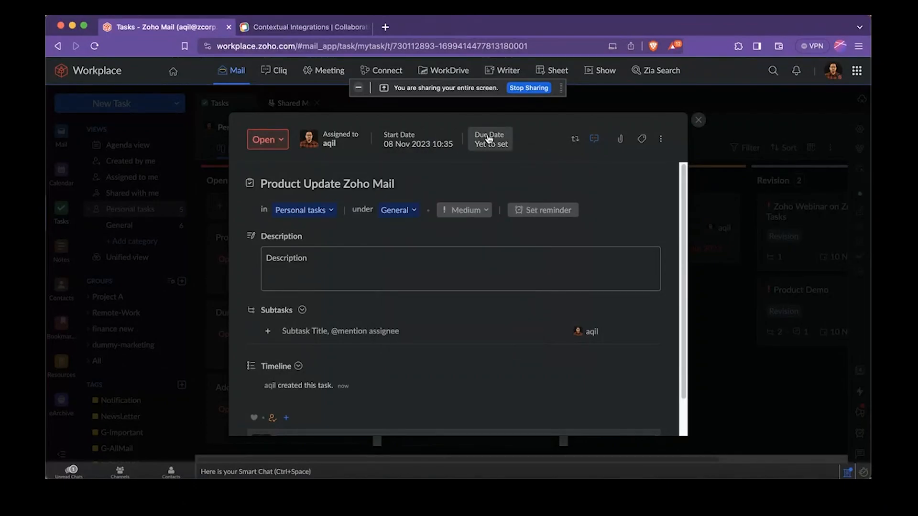
click(488, 139)
click(550, 259)
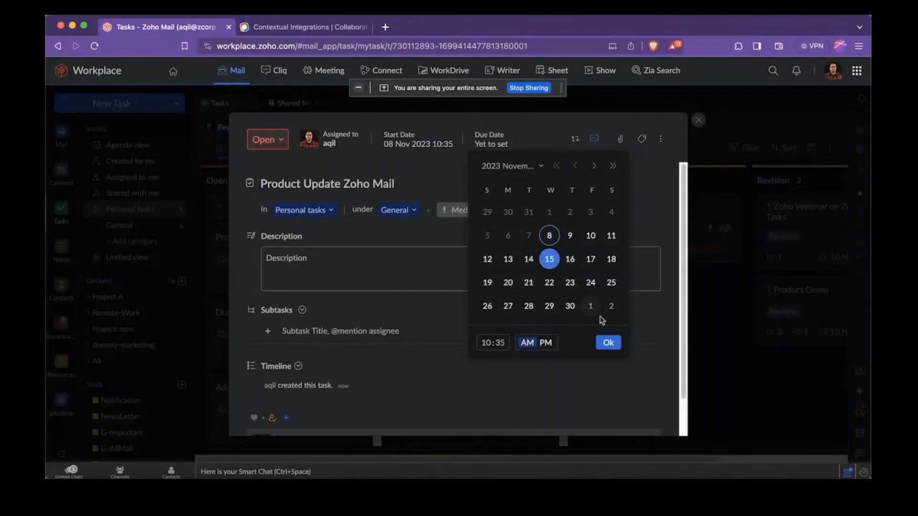
click(610, 343)
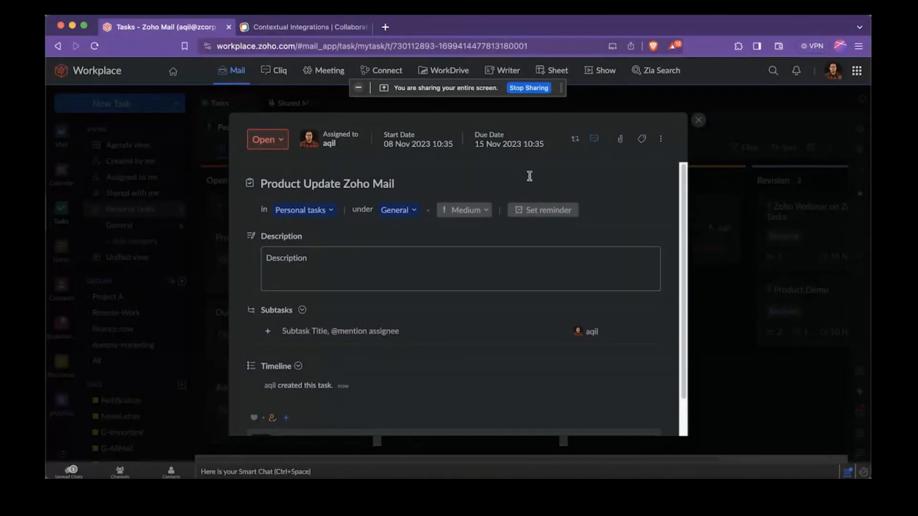
Review the groups available for the Product Update Zoho Mail task and choose Medium as its priority
click(320, 209)
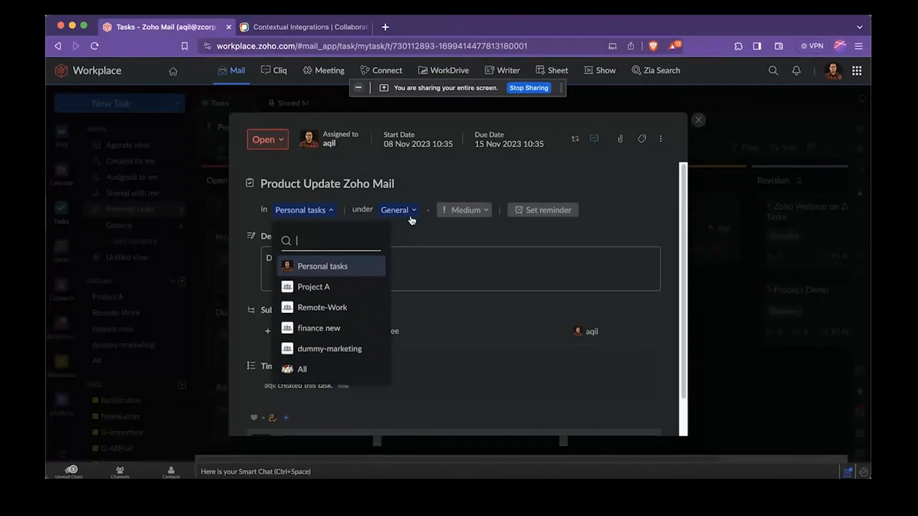
click(457, 218)
click(478, 209)
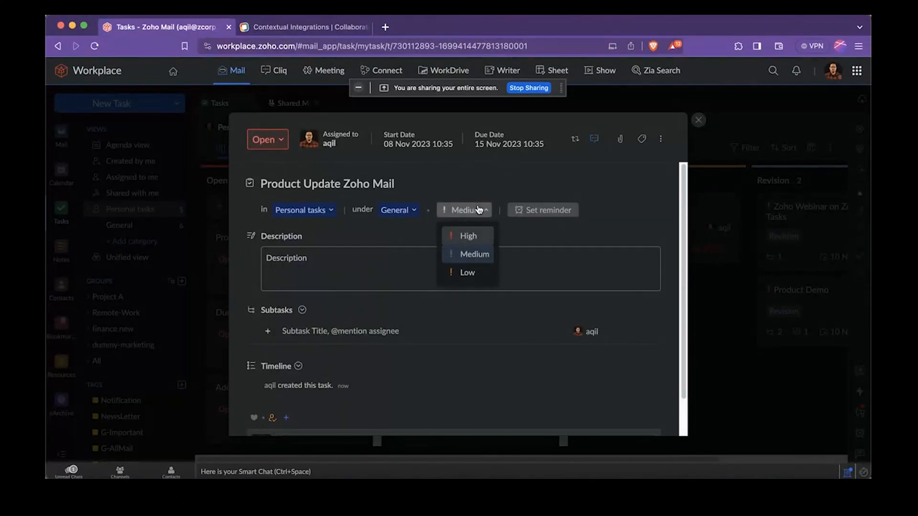
click(482, 254)
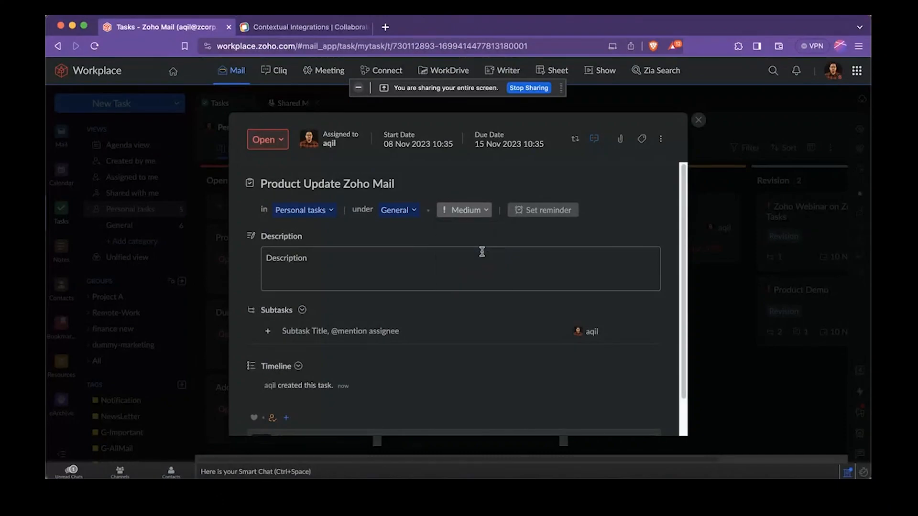
Add a notification reminder to the Product Update Zoho Mail task for 14 November 2023 at 10:35 AM
click(536, 211)
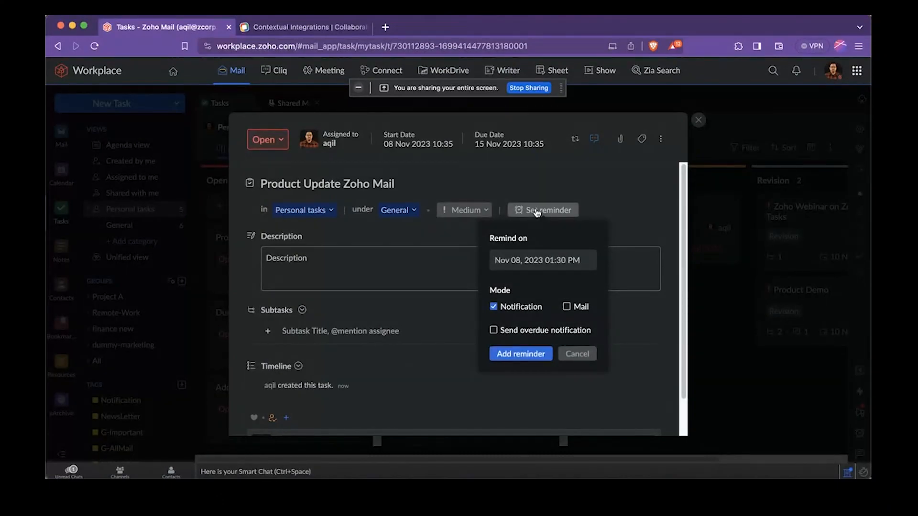
click(552, 263)
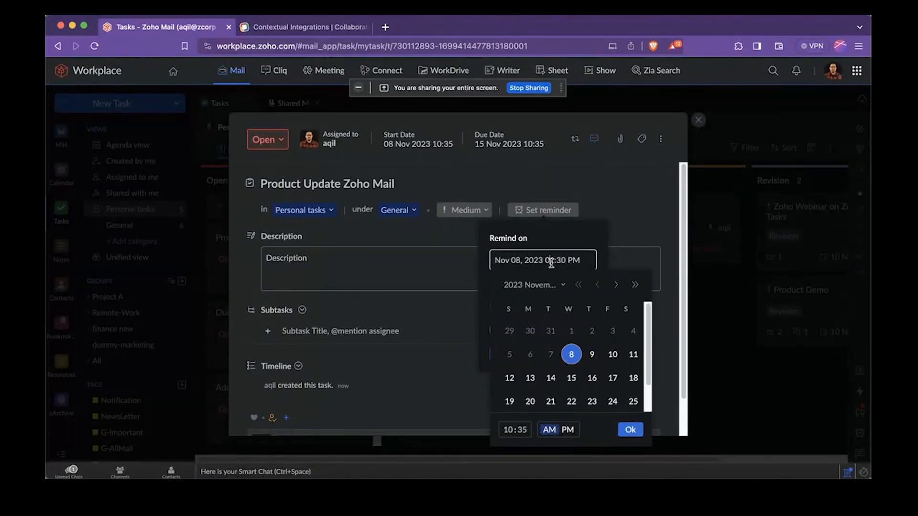
click(552, 378)
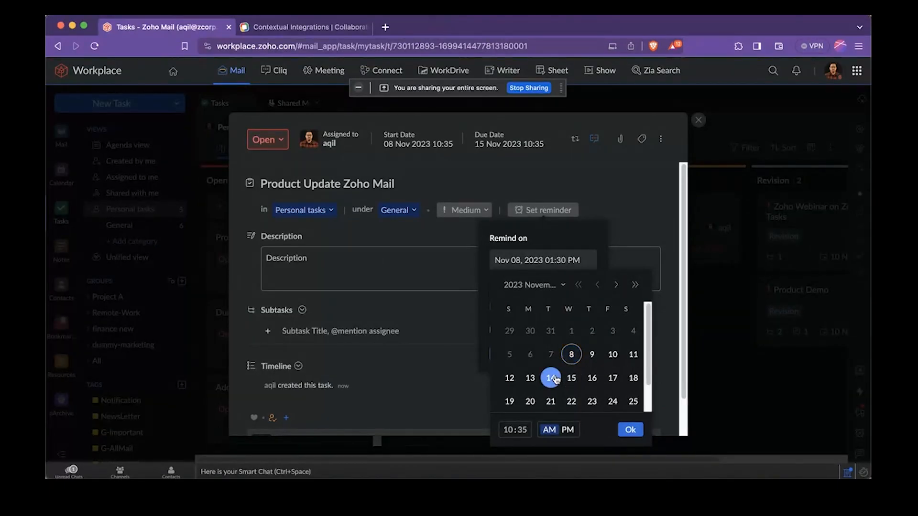
click(630, 430)
click(520, 354)
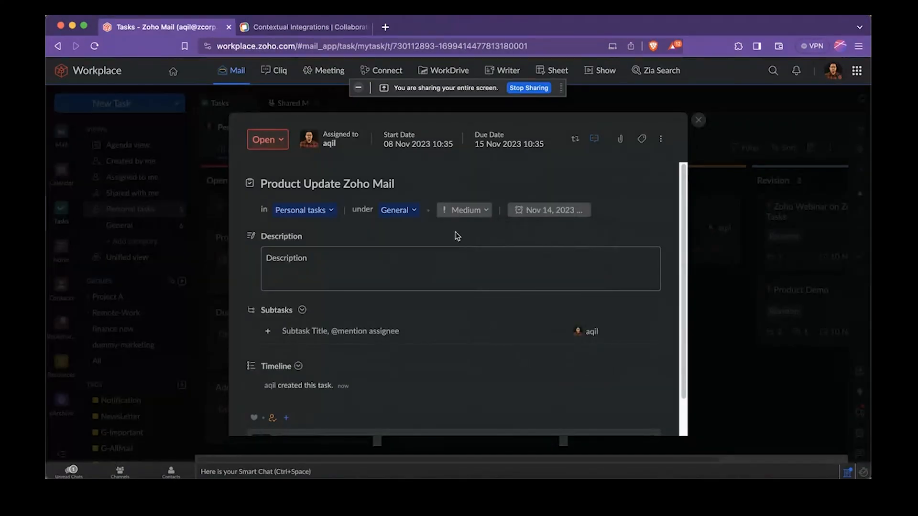
Enter "Product update for ZM Q1 2024" as the description of the Product Update Zoho Mail task
scroll(456, 236, down, 1)
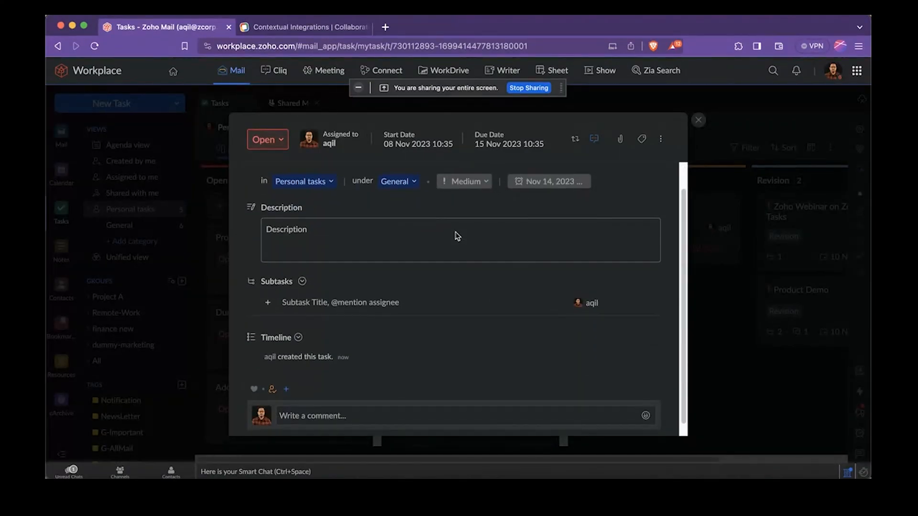
click(422, 246)
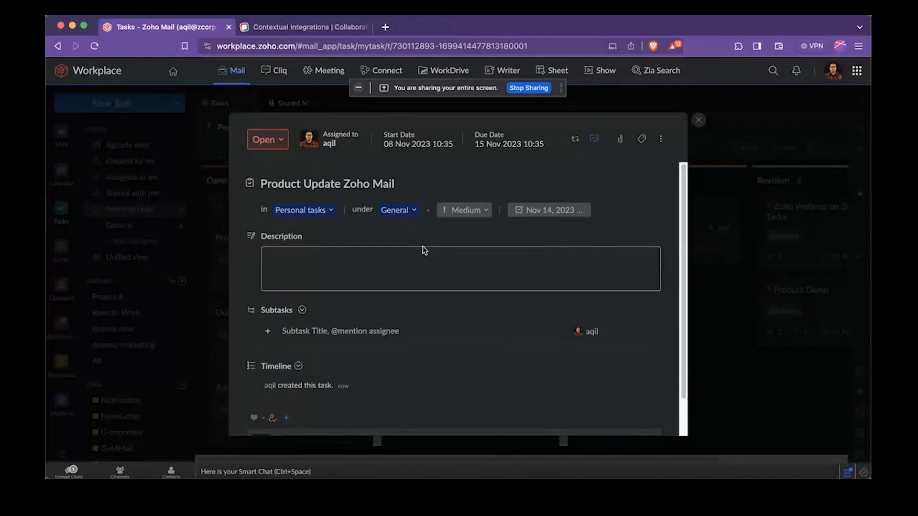
text(Product update for ZM Q1 2023)
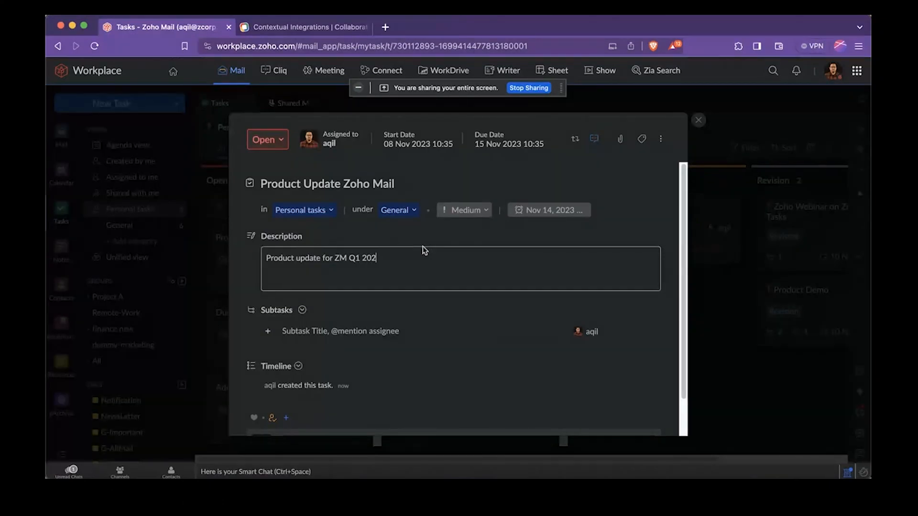
key(BackSpace)
text(4)
Add a subtask titled "Anti Spam" to the task and assign it to a colleague by mentioning them
scroll(387, 285, down, 2)
click(380, 292)
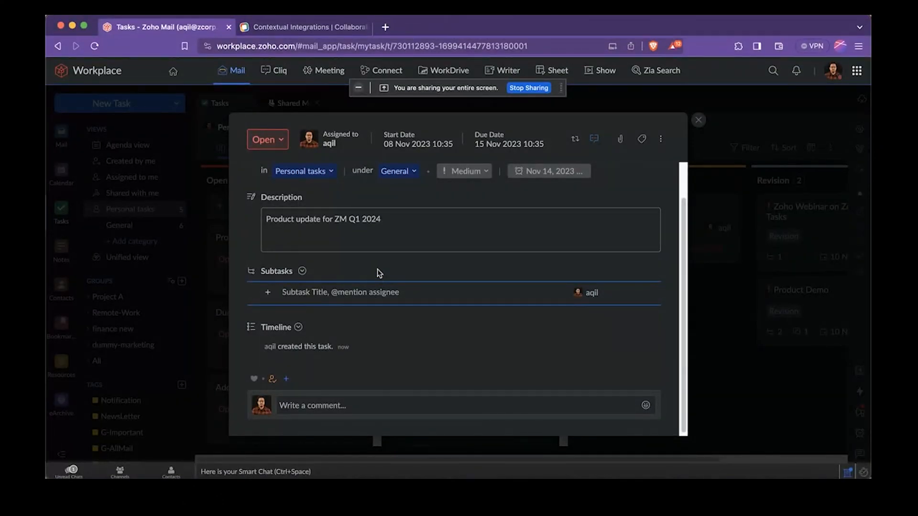
scroll(379, 273, up, 2)
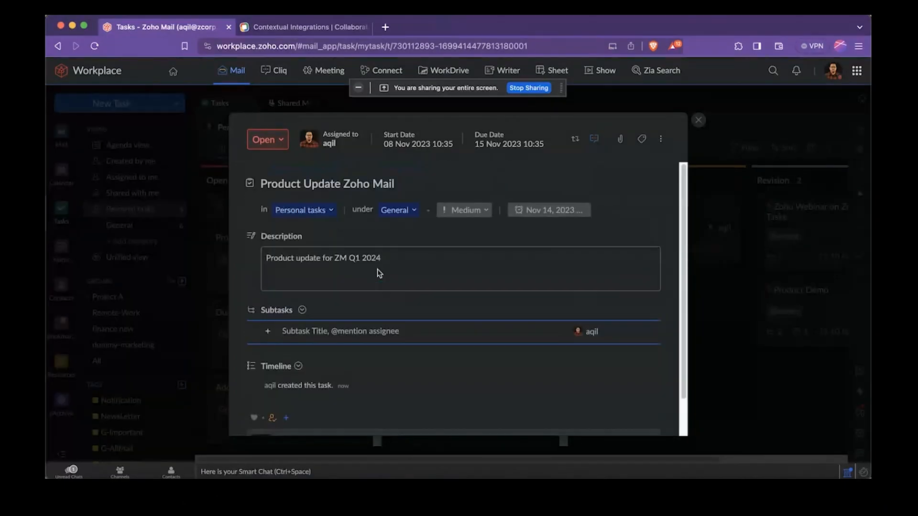
scroll(379, 273, down, 2)
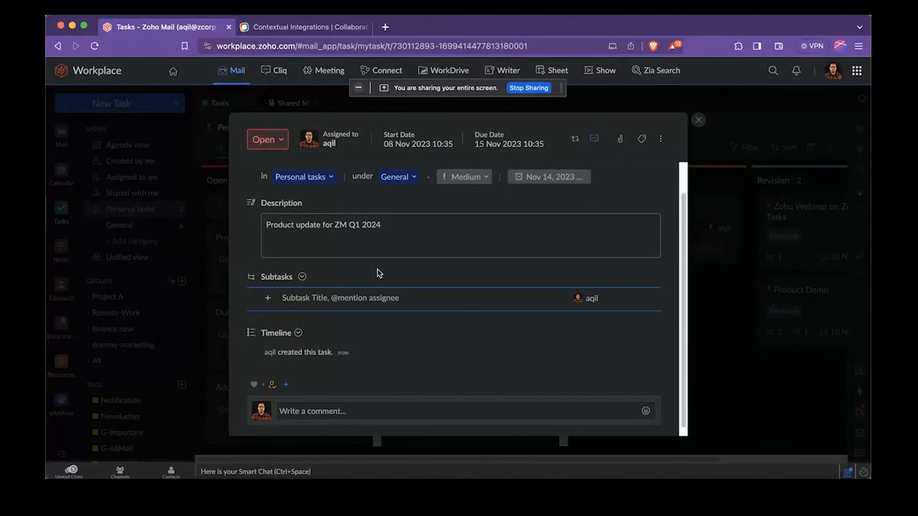
text(Anti Spam)
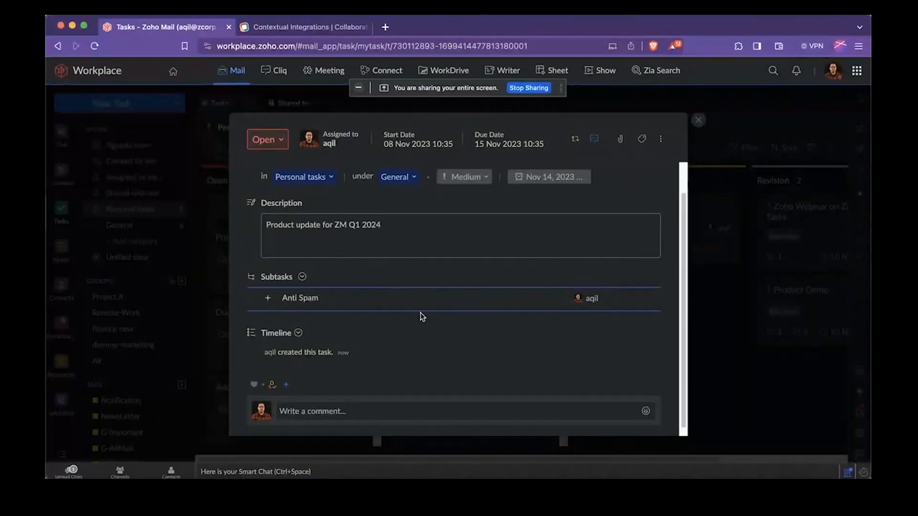
text( @praveen)
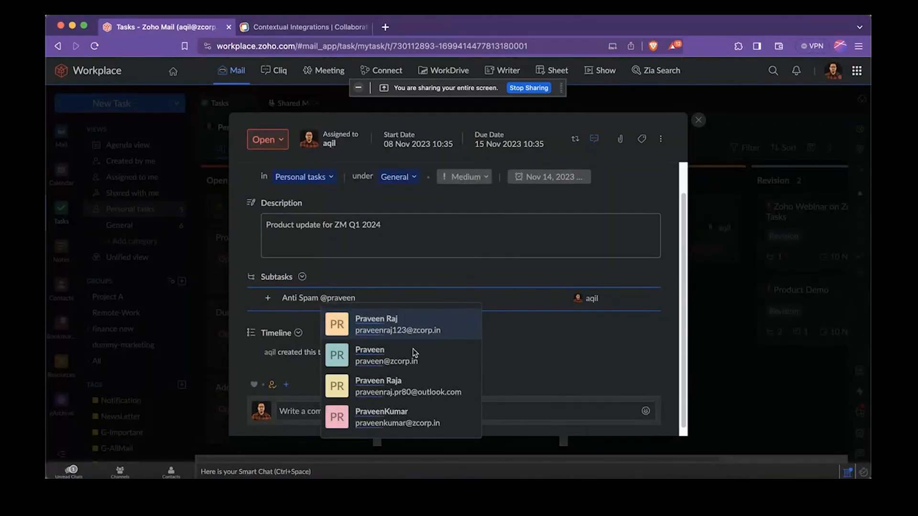
click(411, 355)
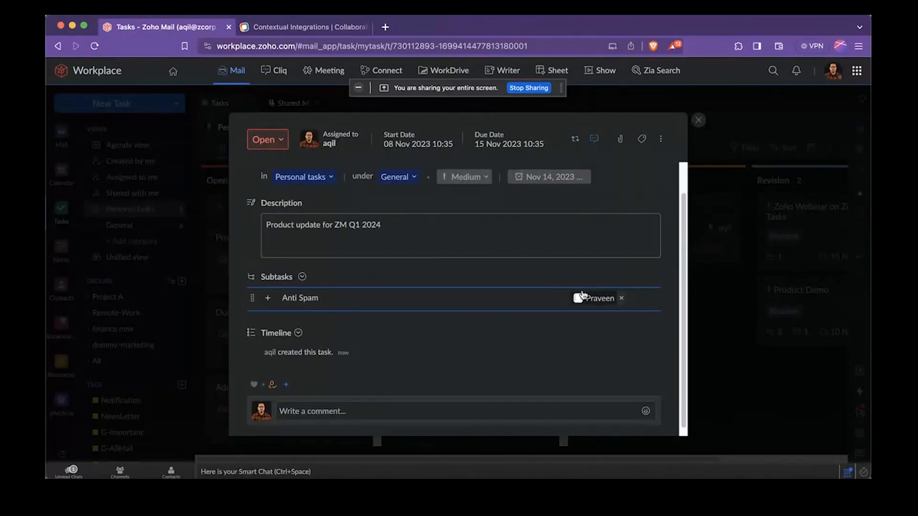
key(Return)
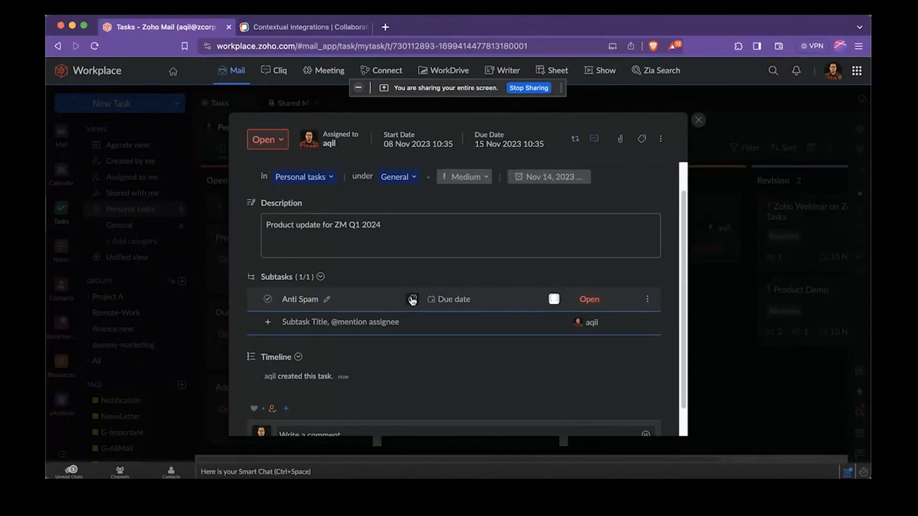
Check the due date option of the Anti Spam subtask, look over the task details and close the task
click(437, 300)
click(385, 270)
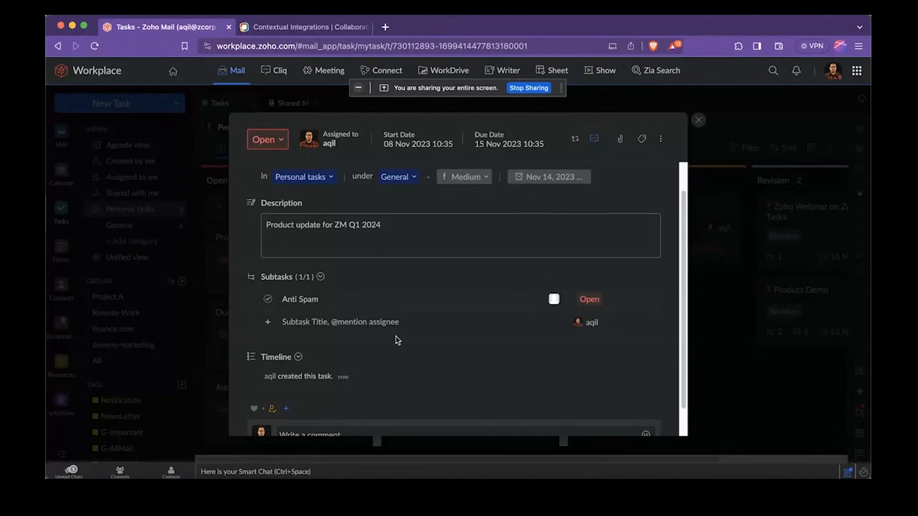
scroll(388, 286, up, 2)
scroll(388, 286, up, 1)
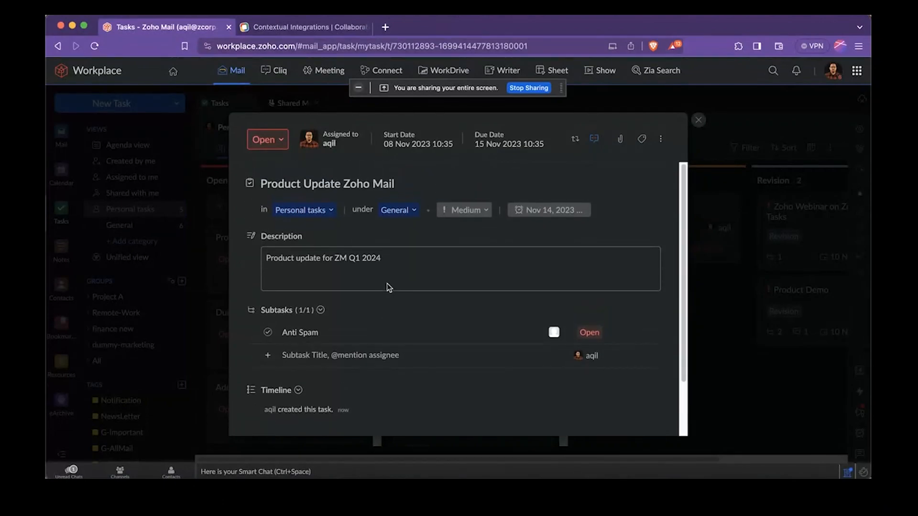
scroll(388, 287, down, 4)
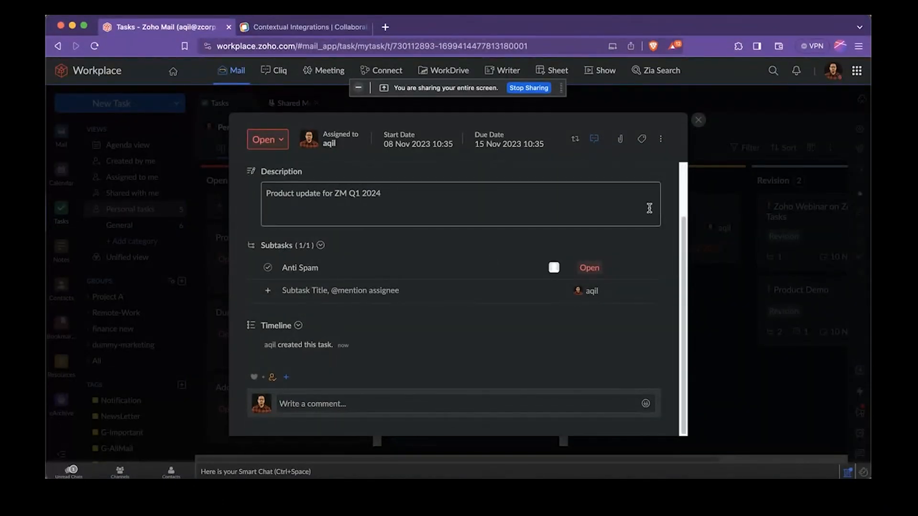
click(698, 120)
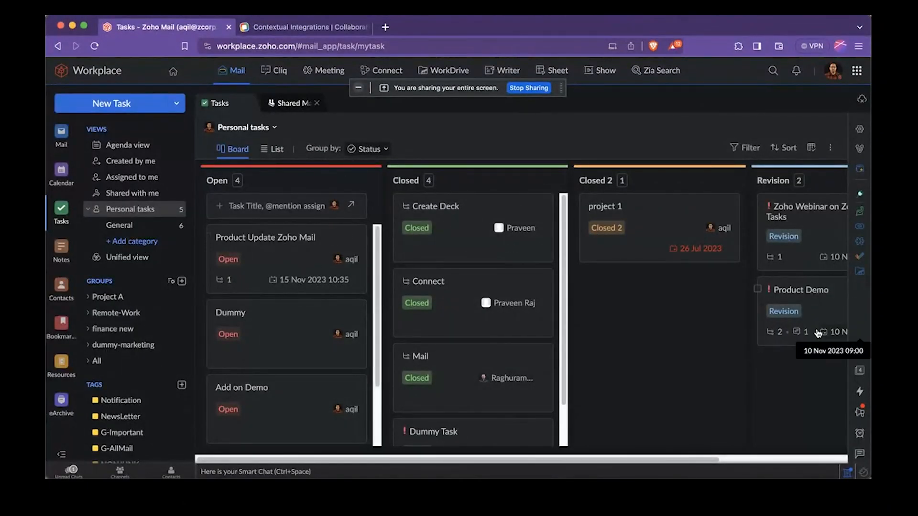
Move the Product Update Zoho Mail task from the Open column to Closed and on to the Revision column
scroll(674, 306, right, 5)
scroll(535, 314, left, 5)
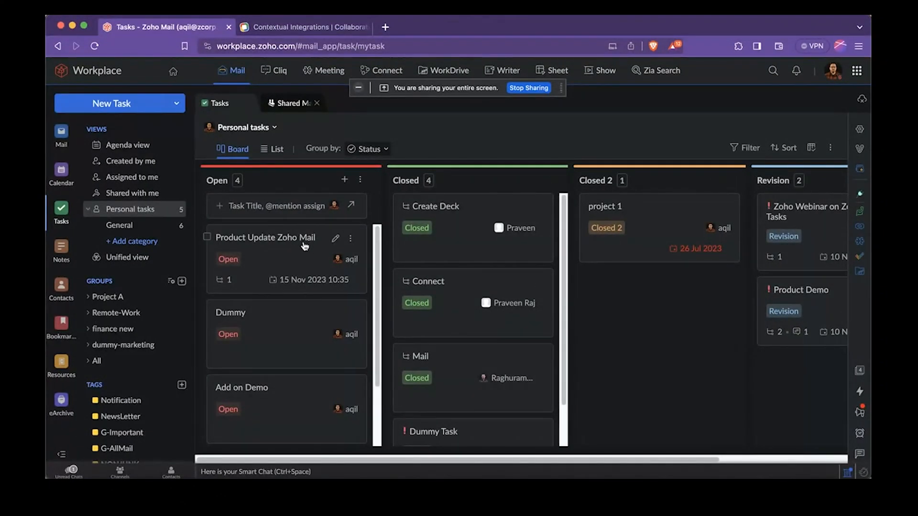
drag(304, 246, 494, 214)
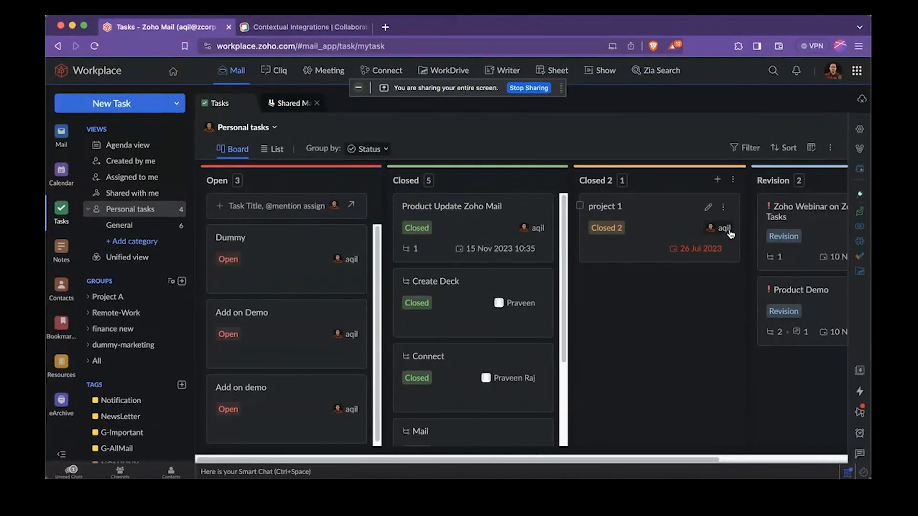
drag(507, 217, 668, 211)
drag(668, 211, 668, 210)
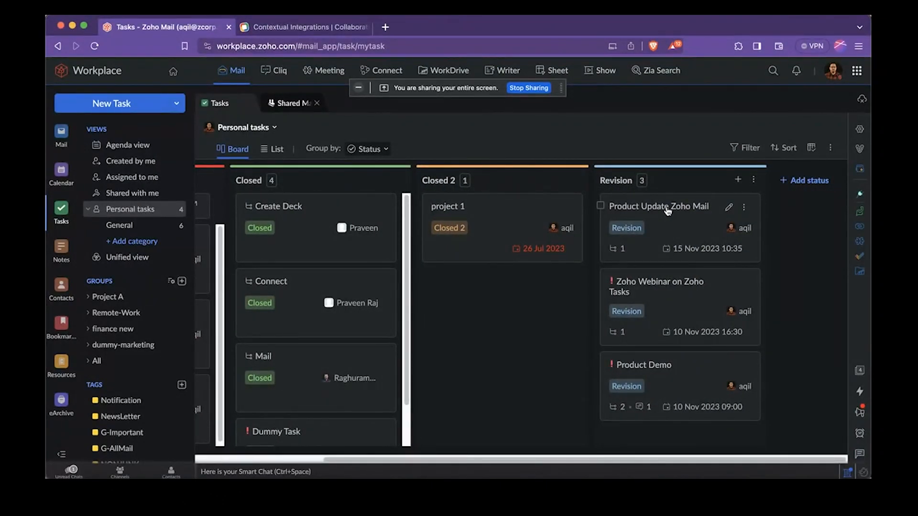
Review the completed subtasks and the full timeline of the Product Update Zoho Mail task, and close it
click(668, 211)
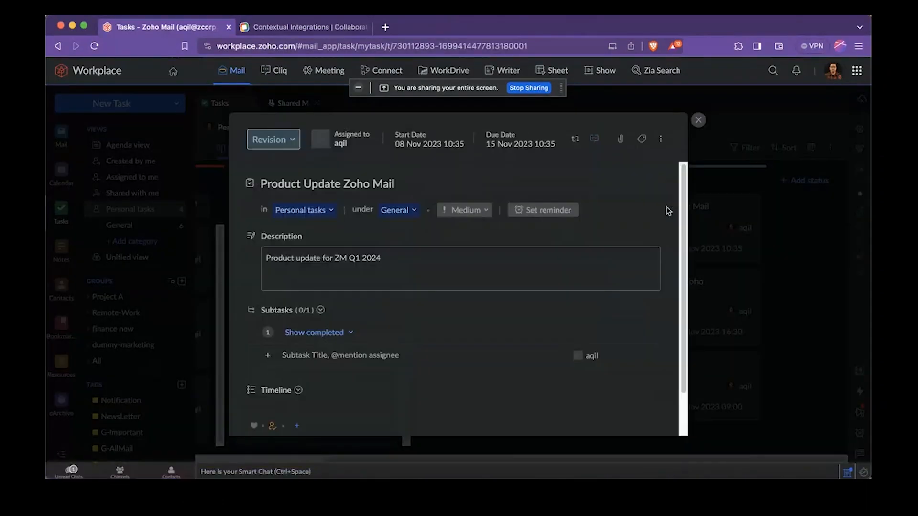
scroll(480, 248, down, 2)
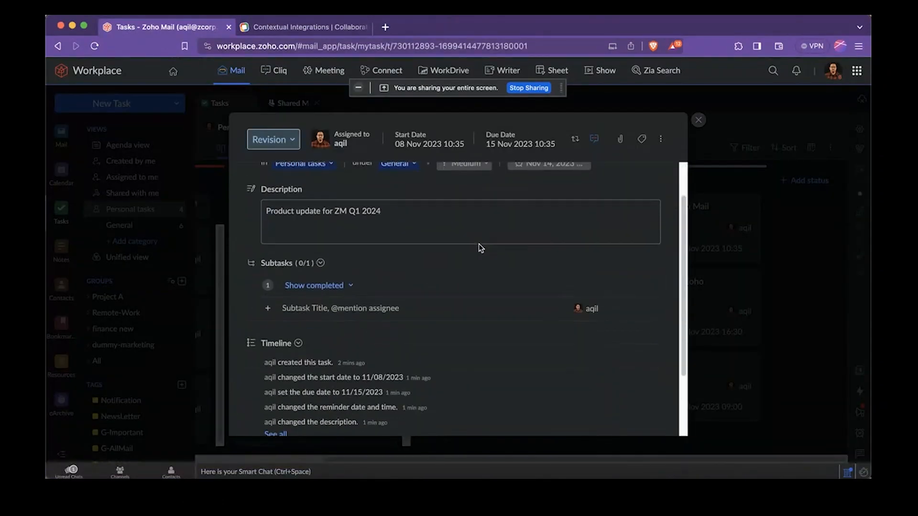
click(342, 283)
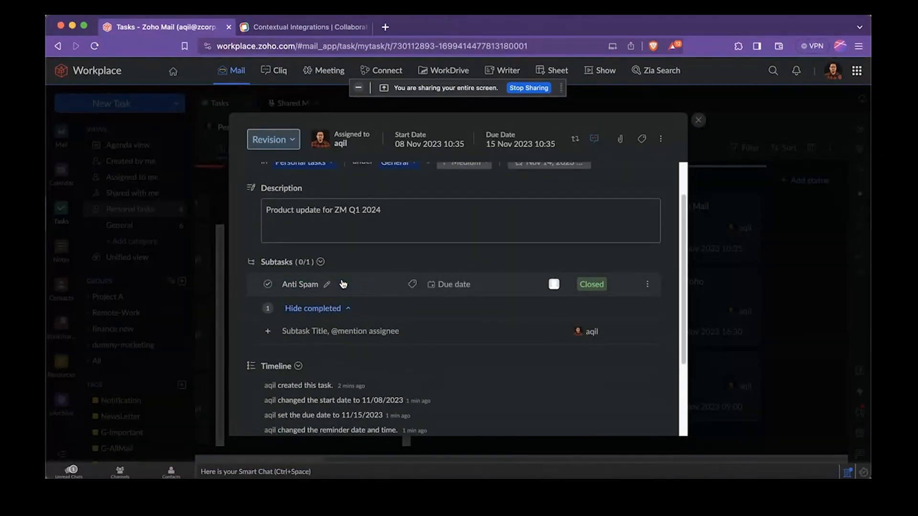
scroll(343, 284, down, 2)
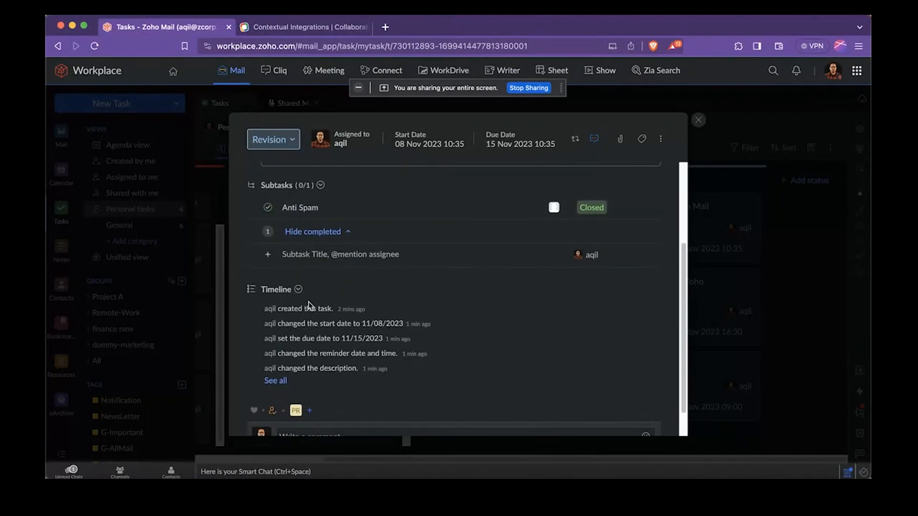
scroll(308, 303, down, 1)
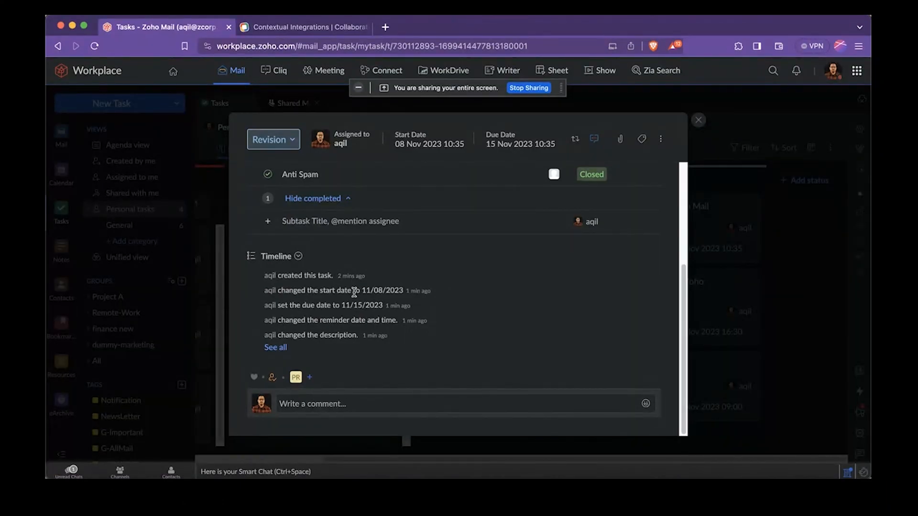
click(279, 348)
scroll(273, 348, down, 1)
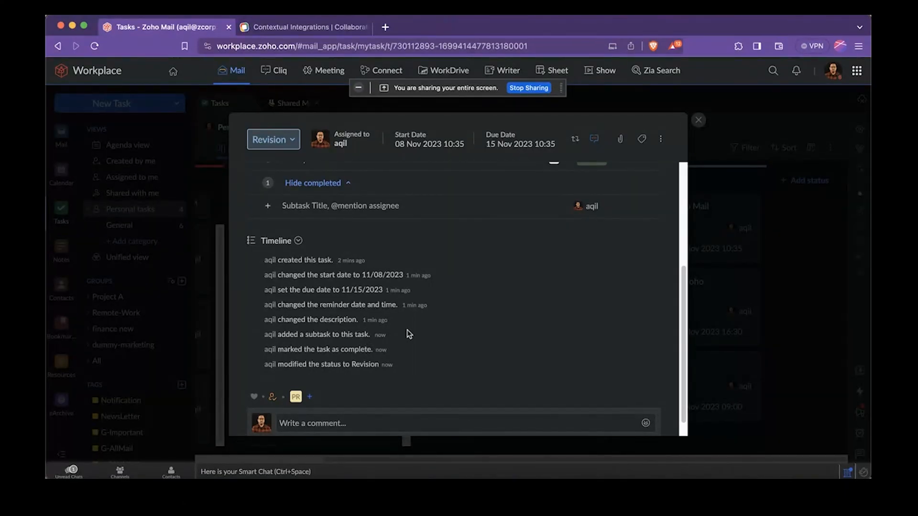
scroll(427, 300, down, 1)
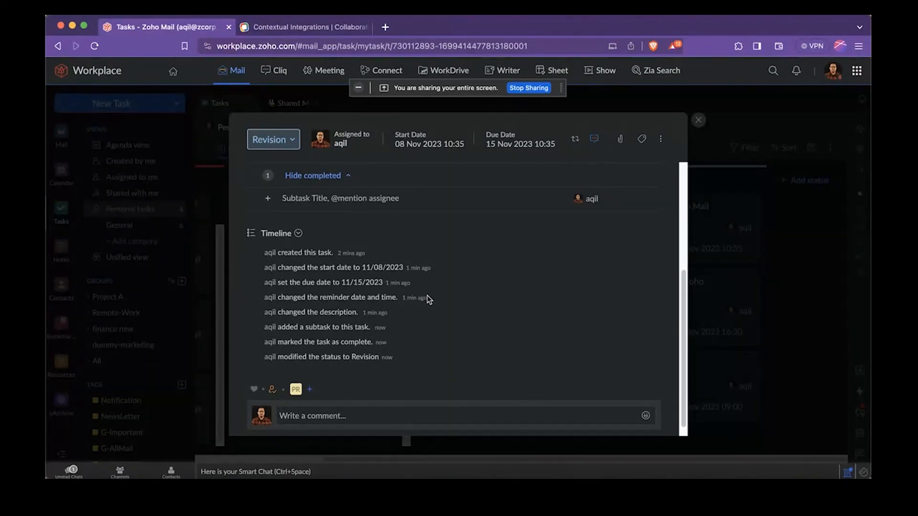
scroll(429, 300, up, 3)
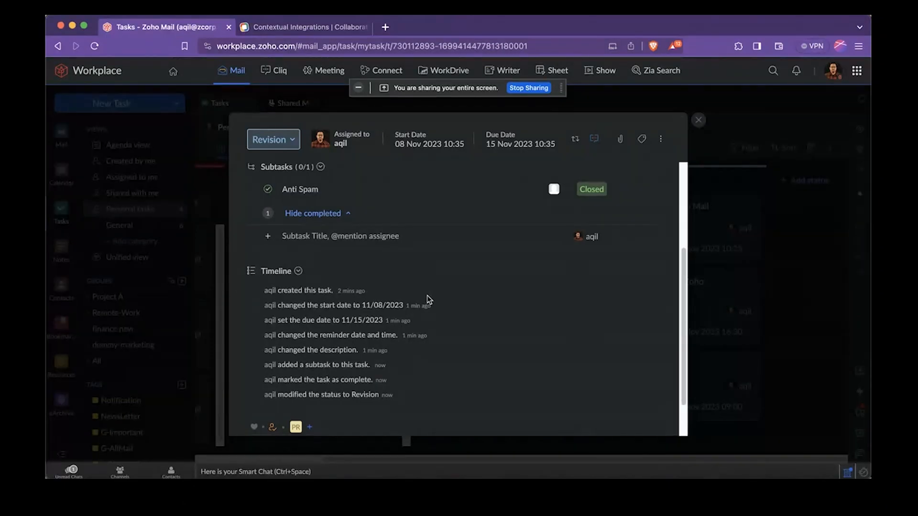
scroll(428, 300, up, 8)
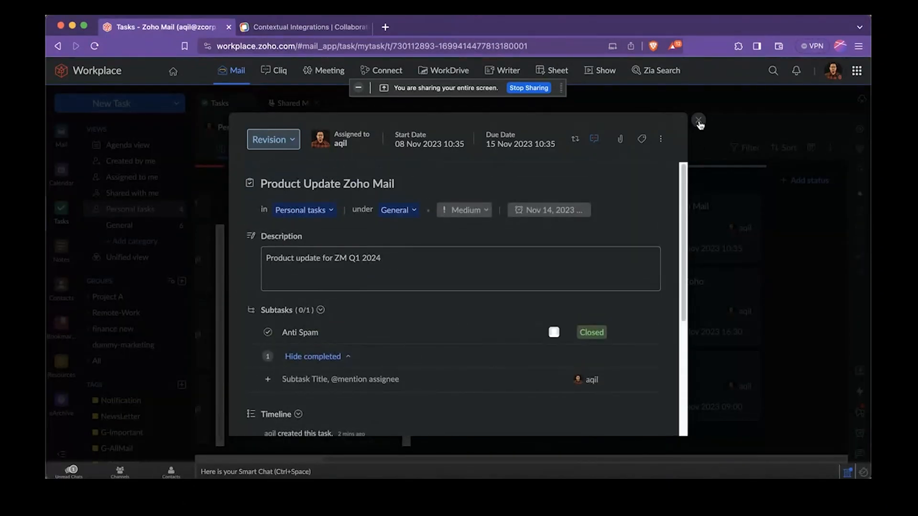
click(699, 122)
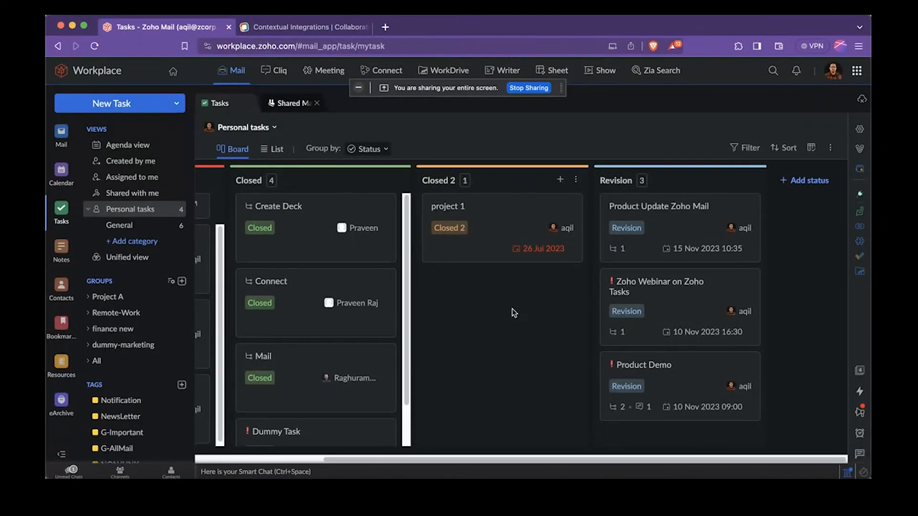
Open Contacts and browse the list of personal contacts
click(66, 282)
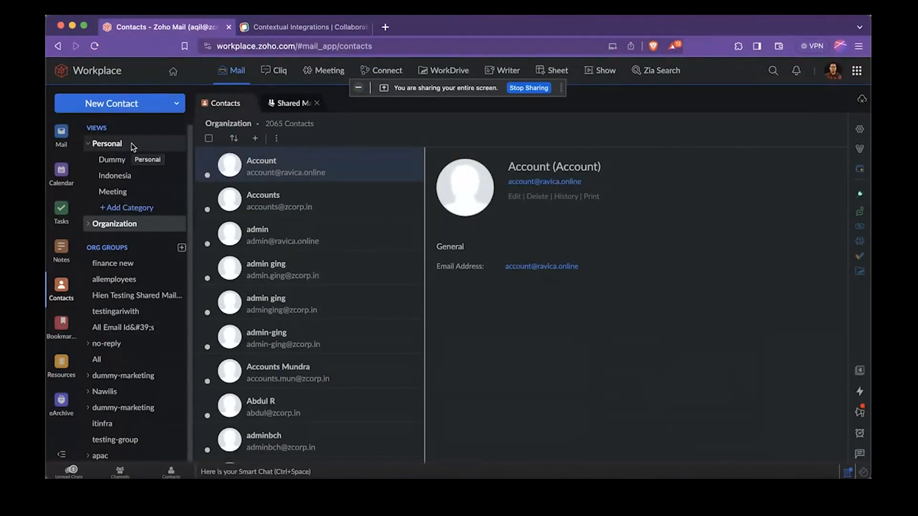
click(134, 147)
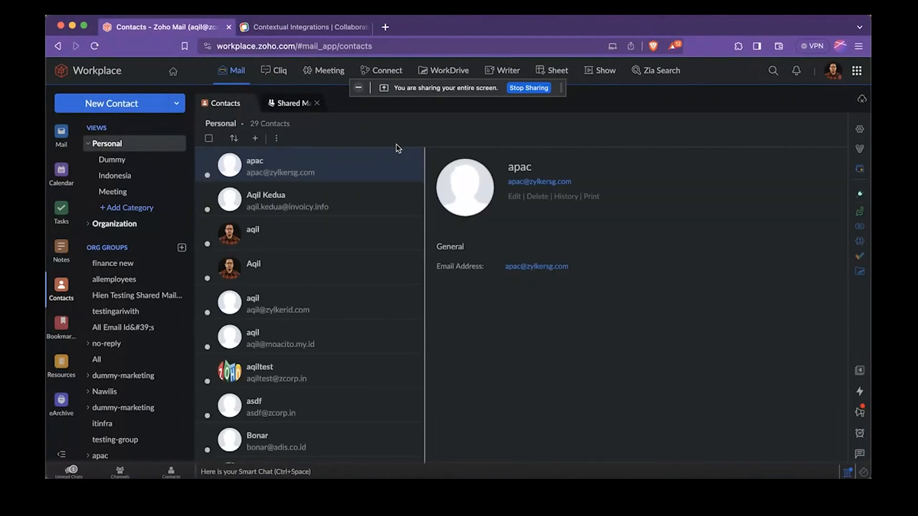
scroll(375, 210, down, 2)
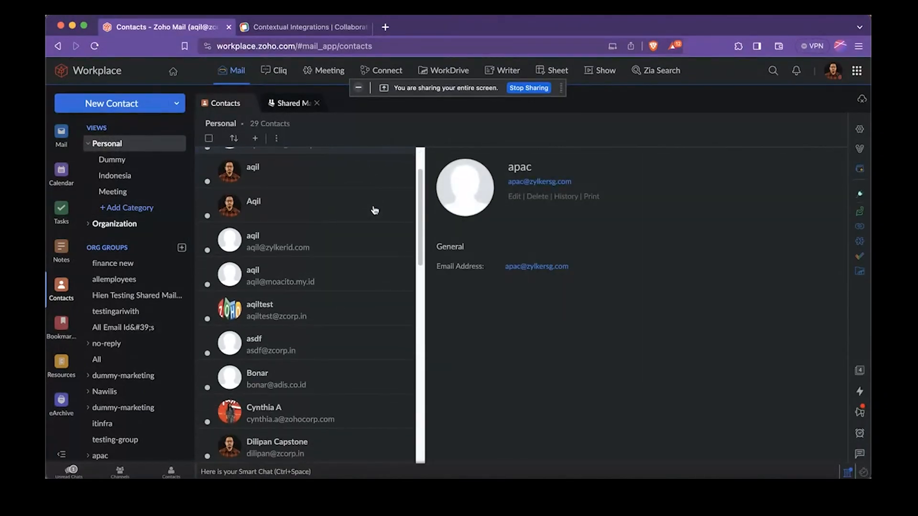
scroll(374, 210, down, 10)
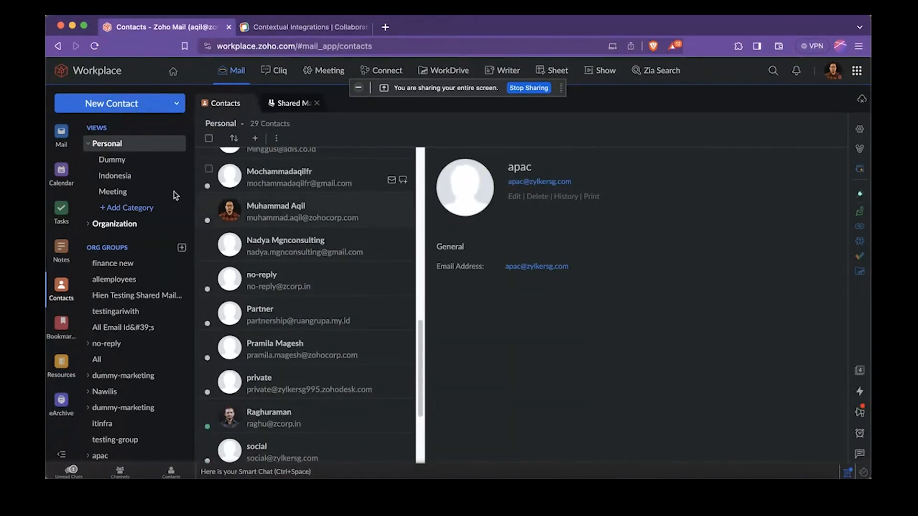
Browse the contacts of the personal Dummy category, the Personal view, the Organization view and its GIC category
click(143, 160)
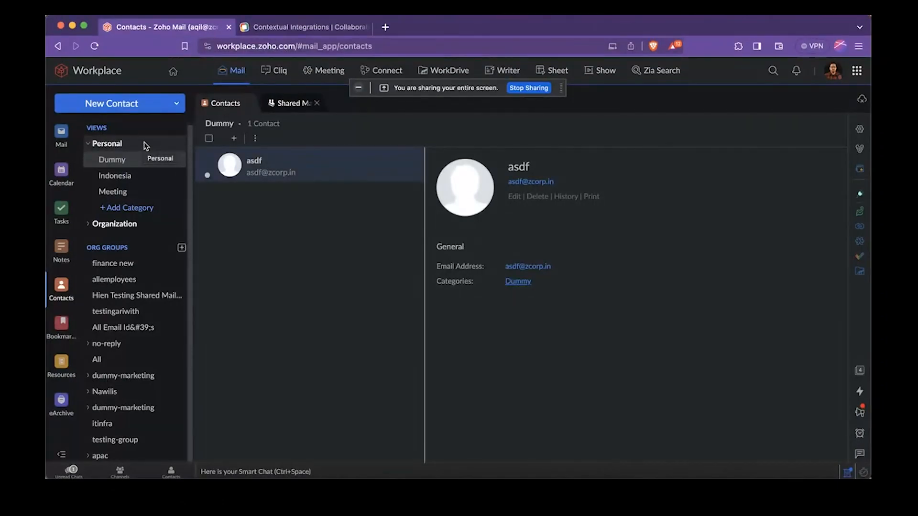
click(146, 146)
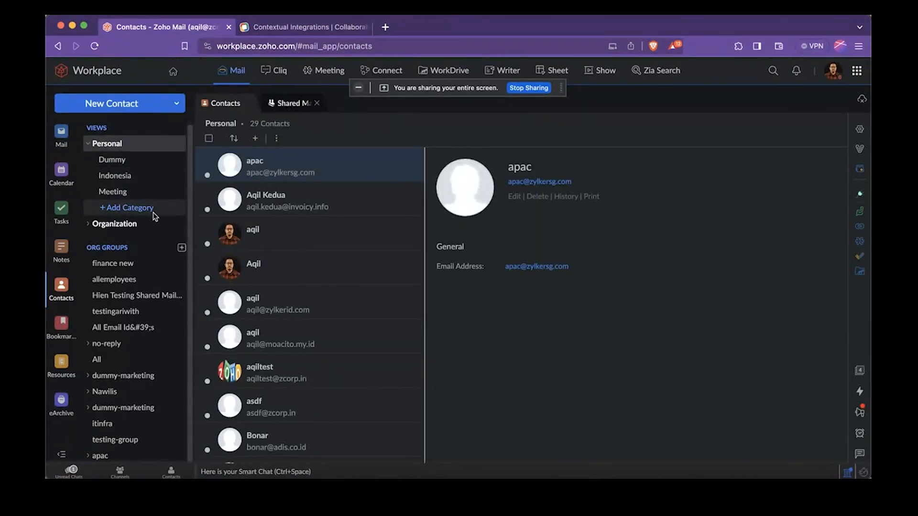
click(120, 224)
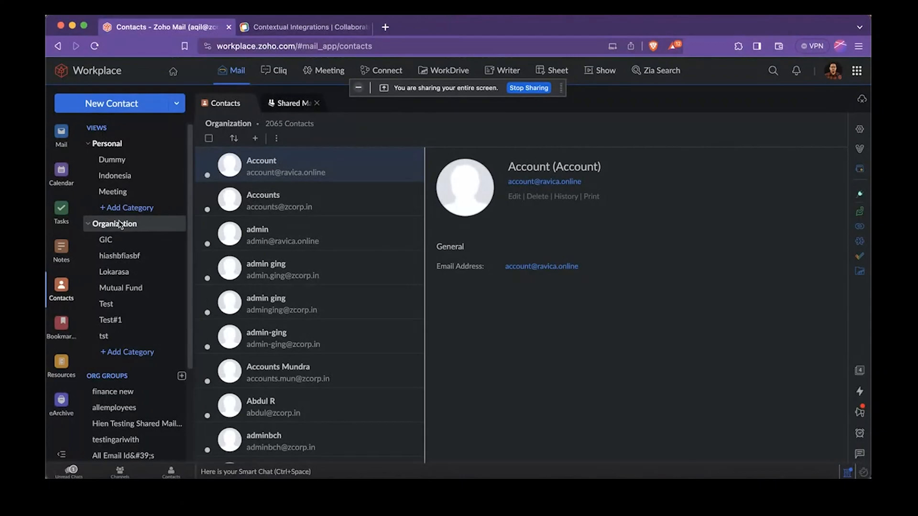
click(121, 236)
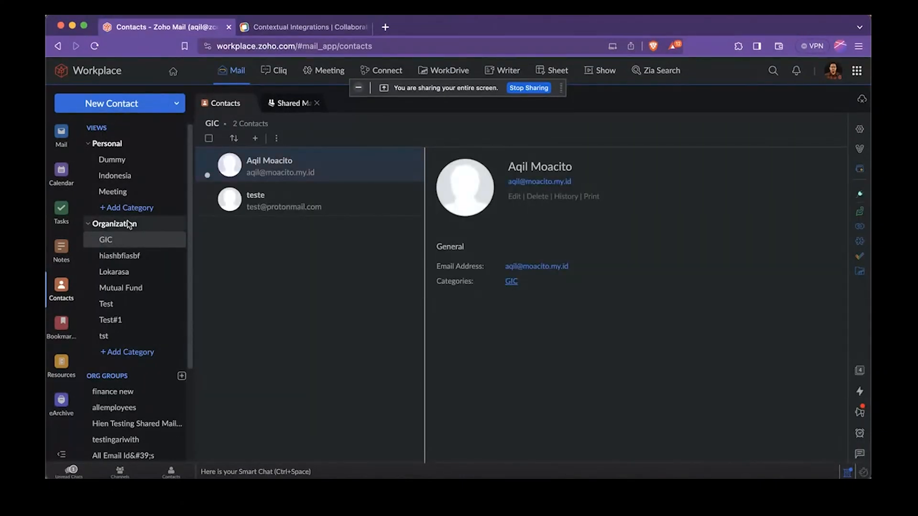
click(129, 225)
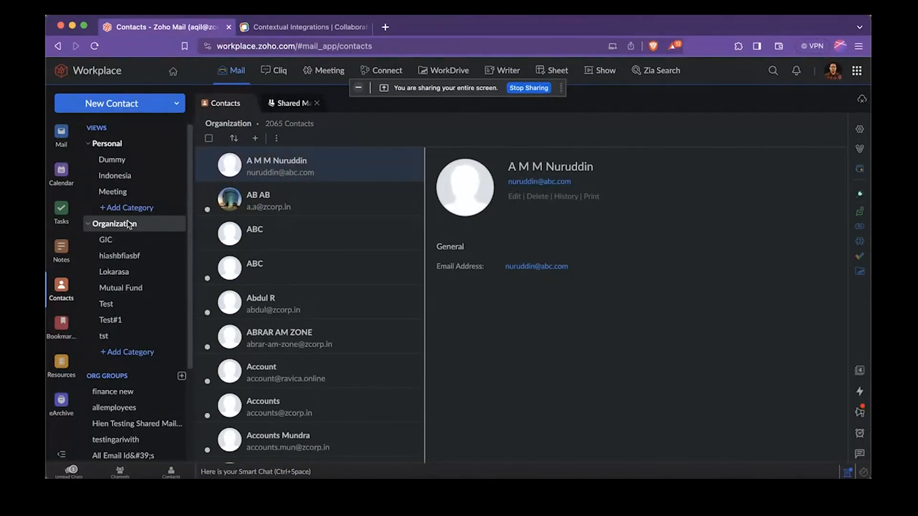
Open Mail, view the Streams home feed and return to the inbox
click(61, 134)
scroll(519, 271, up, 1)
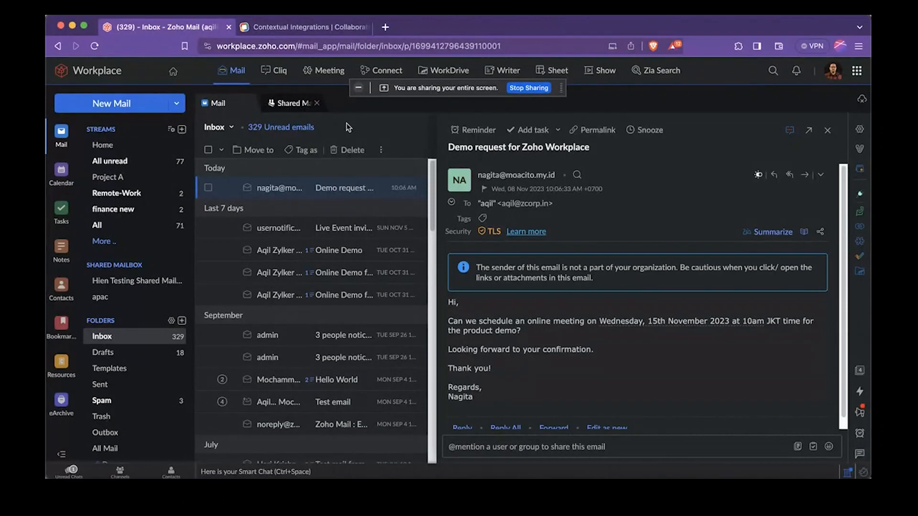
click(133, 151)
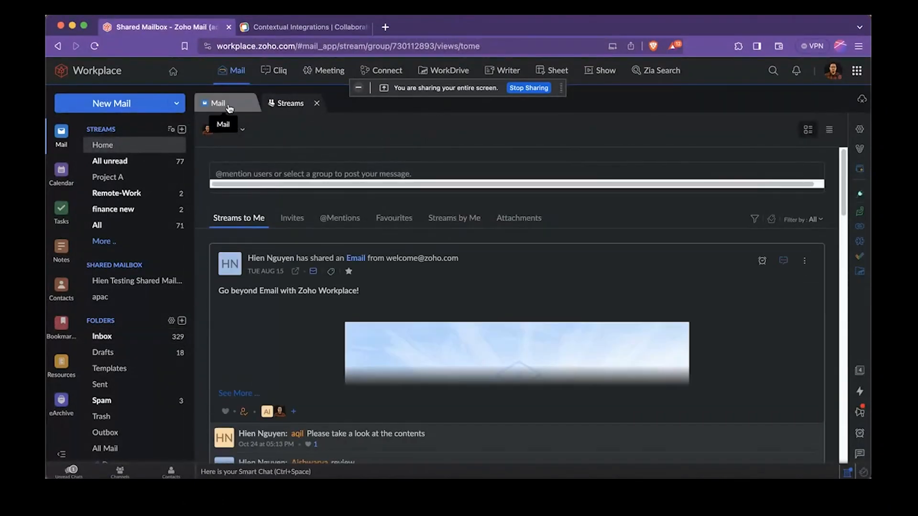
click(229, 108)
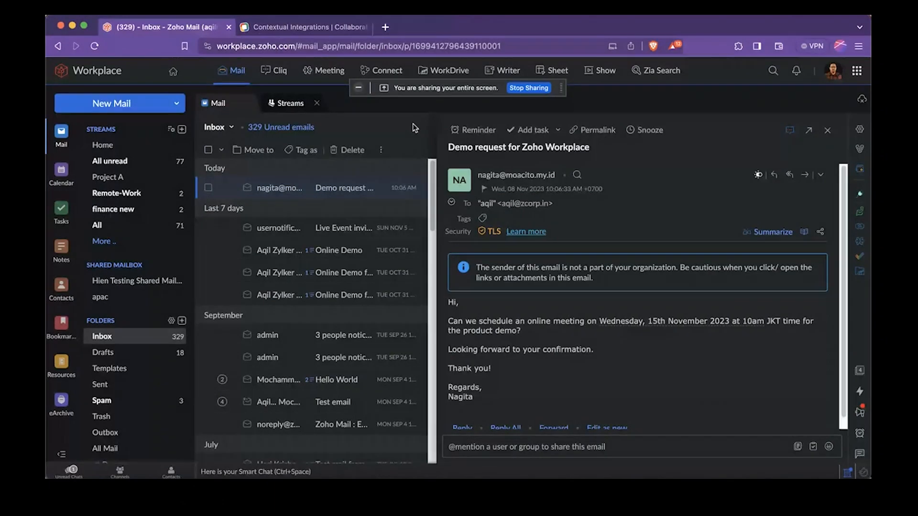
Look over the Demo request for Zoho Workplace email, open a forward of it and return to the email without sending
click(371, 192)
click(348, 189)
scroll(593, 258, down, 1)
scroll(593, 257, up, 1)
click(805, 176)
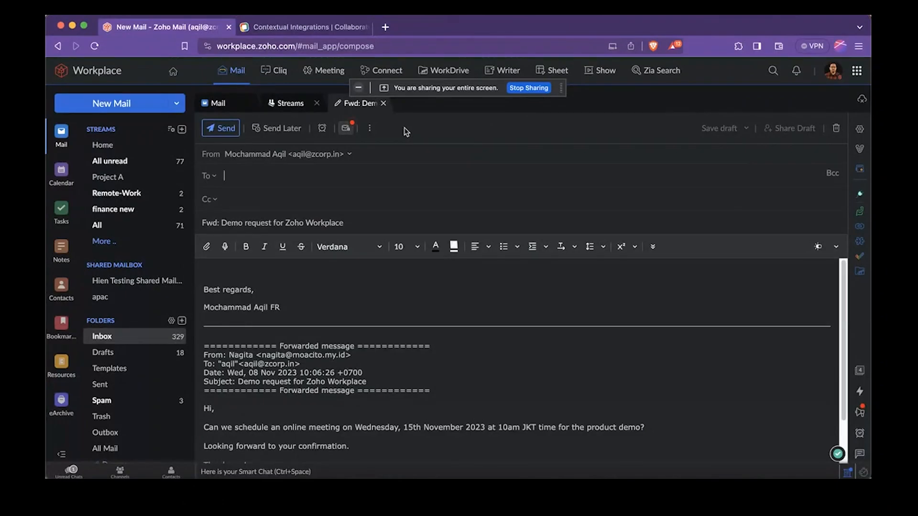
click(239, 98)
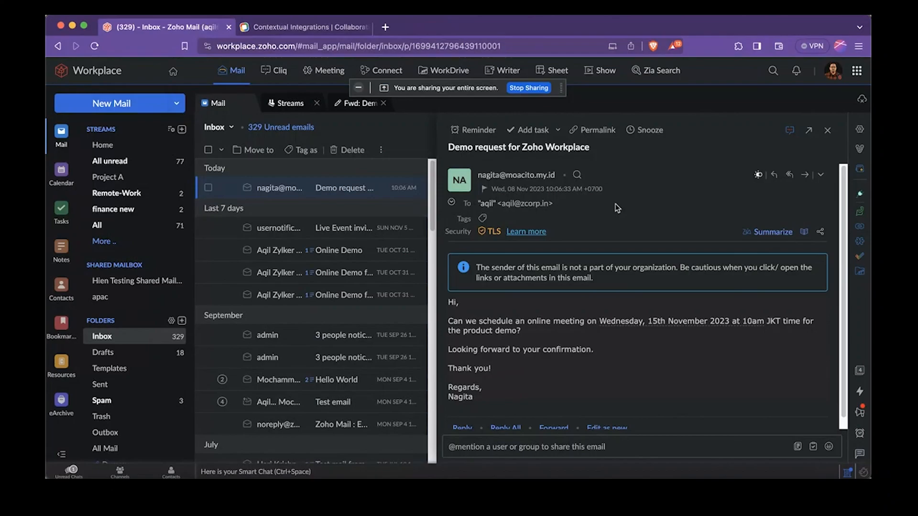
scroll(615, 204, down, 1)
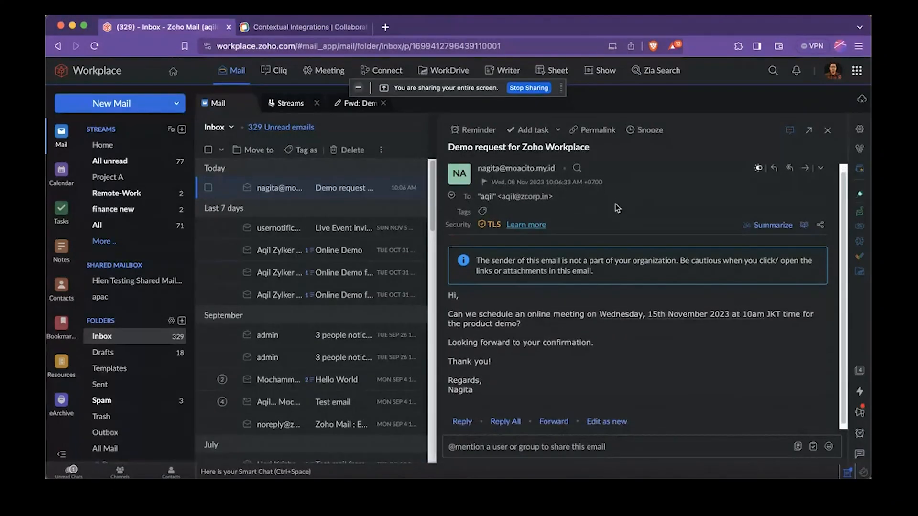
click(517, 452)
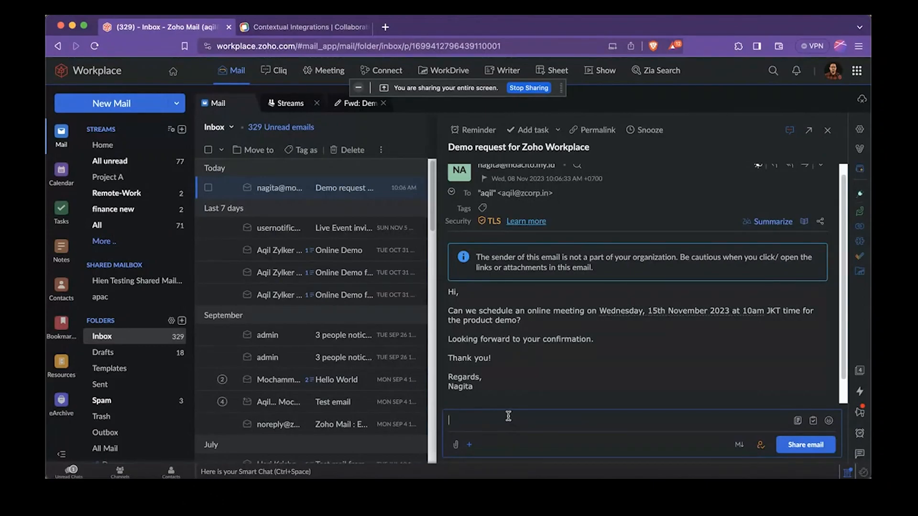
text(@)
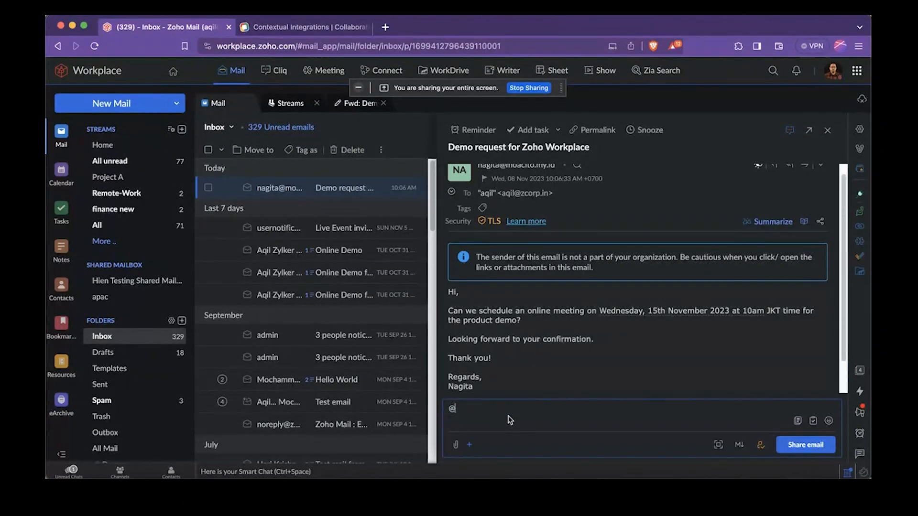
text(Hi)
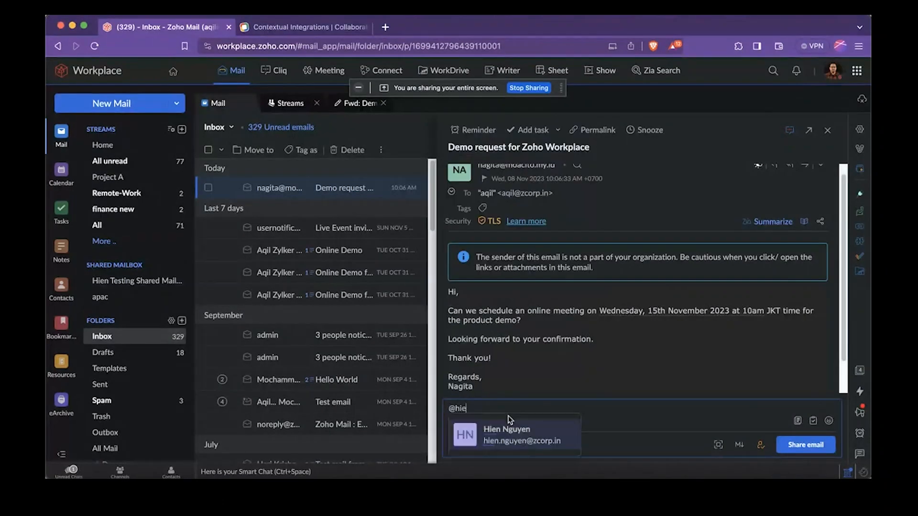
click(521, 457)
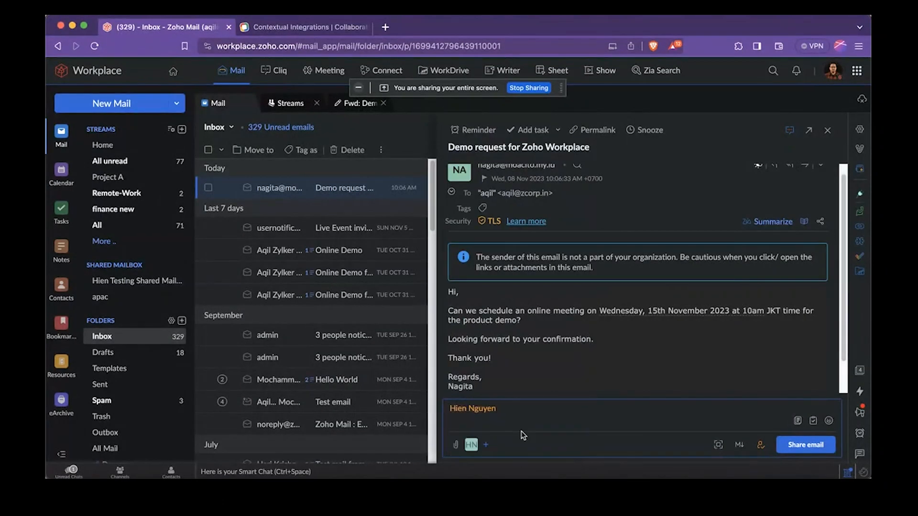
text(Please check)
key(BackSpace)
text(ck this)
click(806, 445)
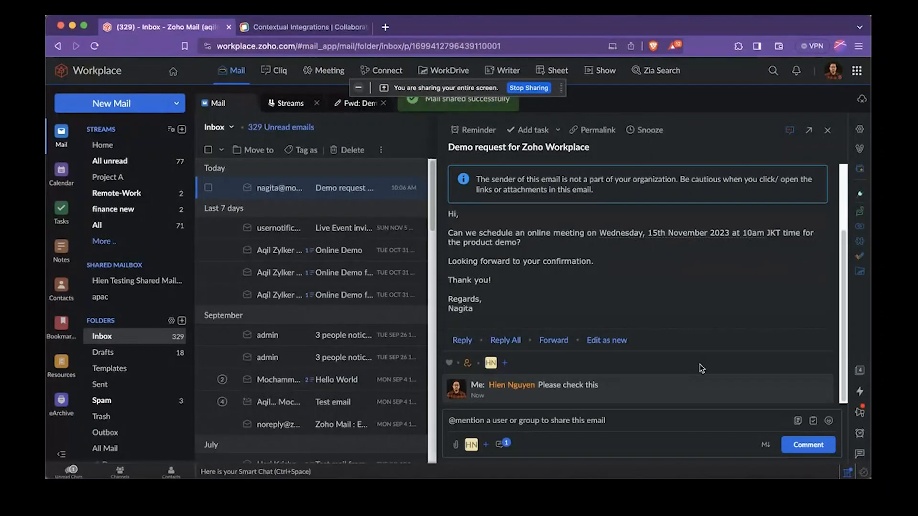
Review the shared email together with the comment beneath it
scroll(672, 311, up, 3)
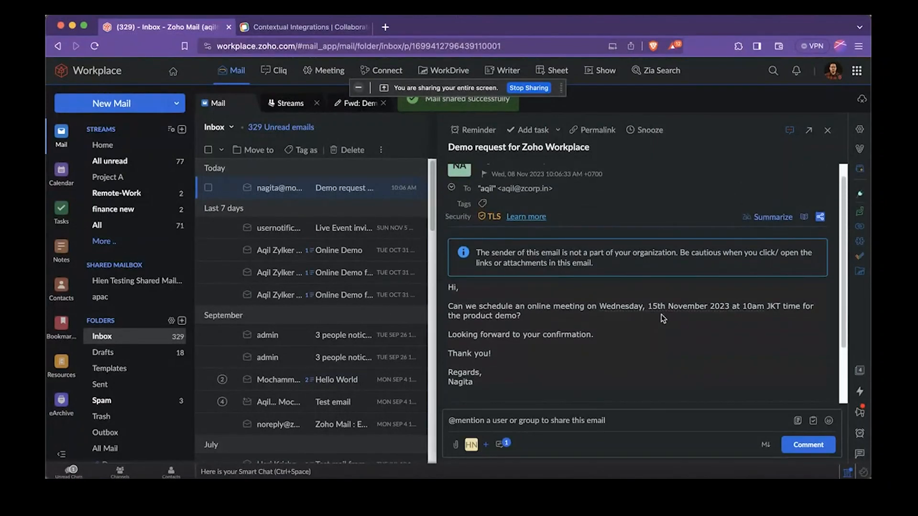
scroll(662, 316, down, 3)
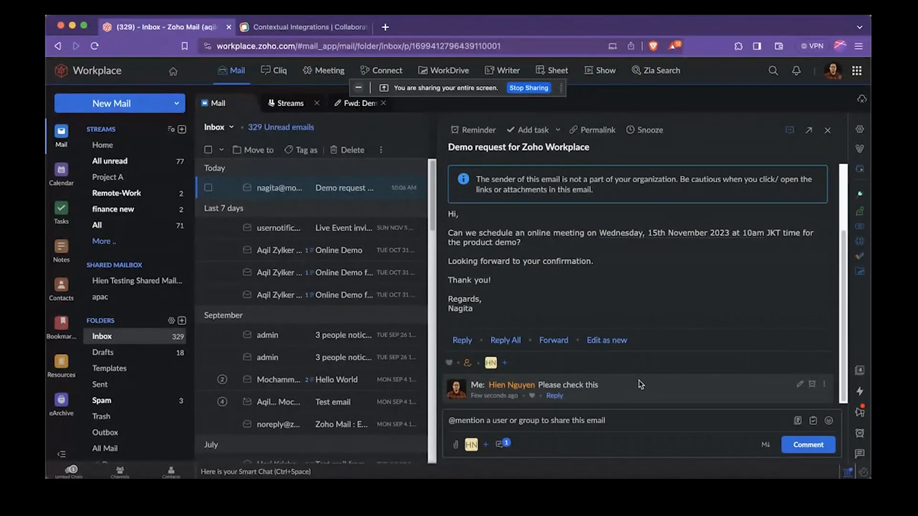
scroll(626, 379, up, 3)
scroll(564, 289, down, 3)
scroll(562, 285, up, 3)
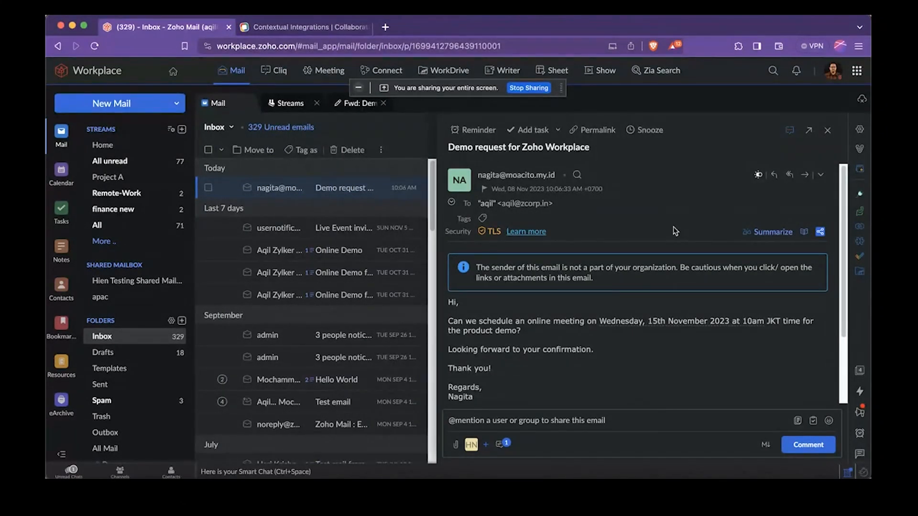
scroll(673, 227, down, 3)
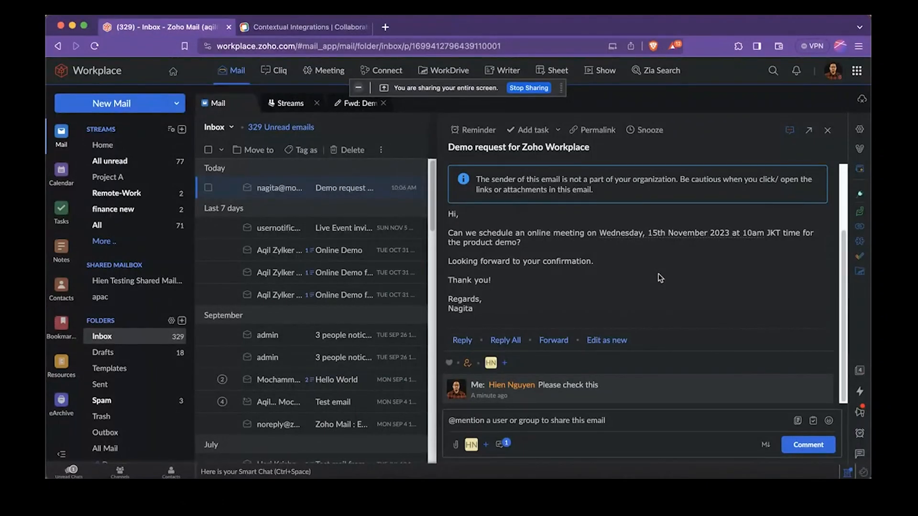
Check the comment and reply options of the shared email and open its invitees dialog, leaving without inviting anyone
click(625, 418)
mouse_move(625, 374)
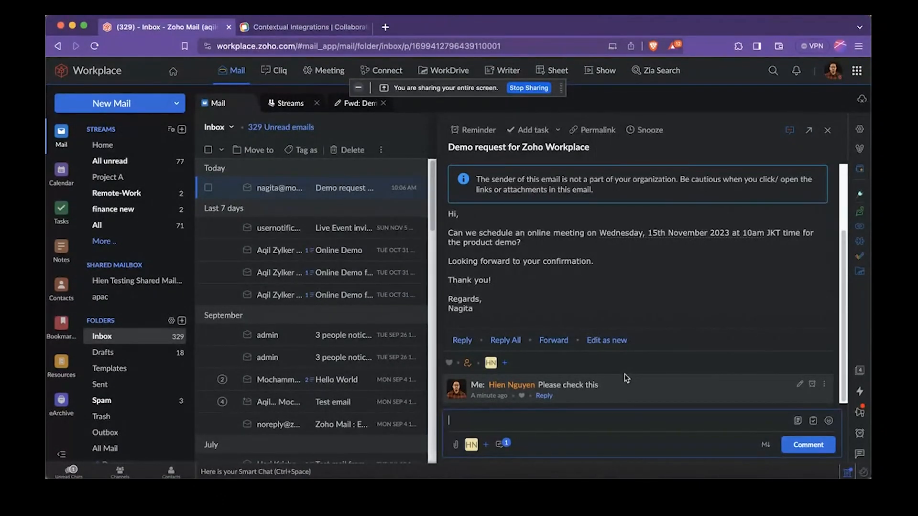
click(550, 397)
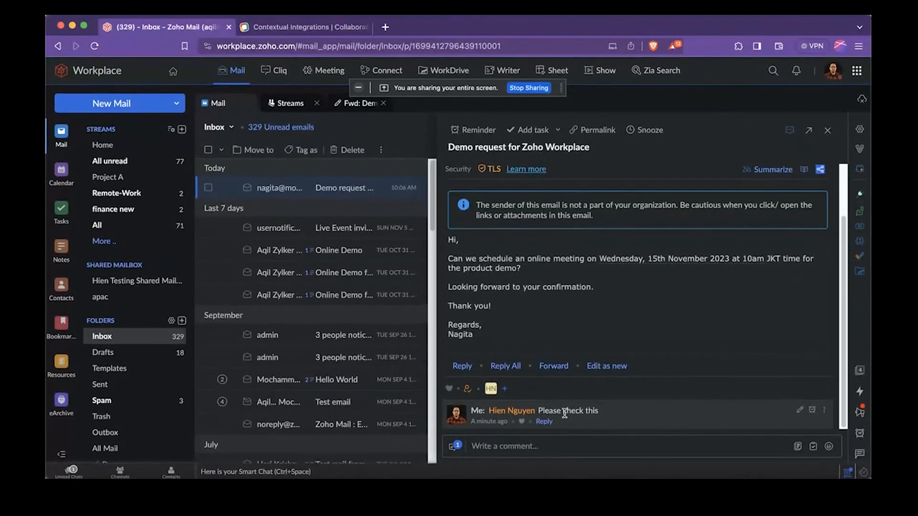
click(505, 389)
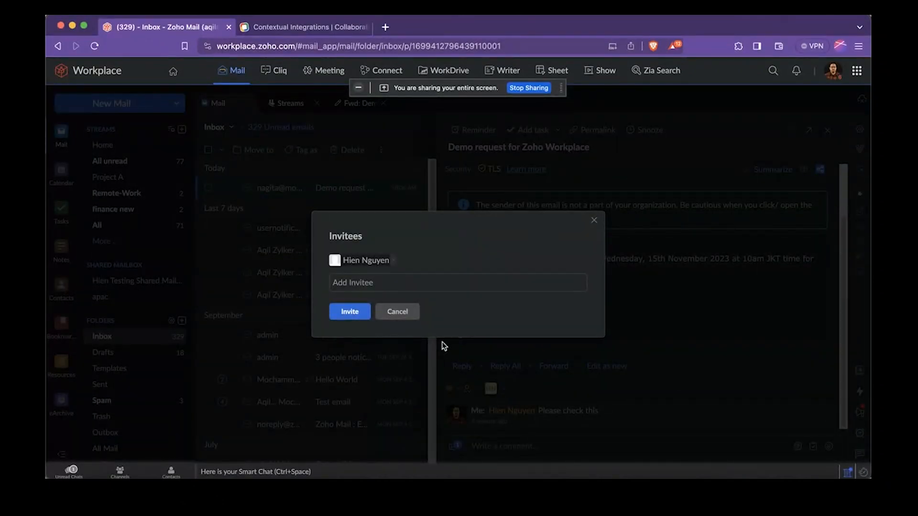
click(411, 313)
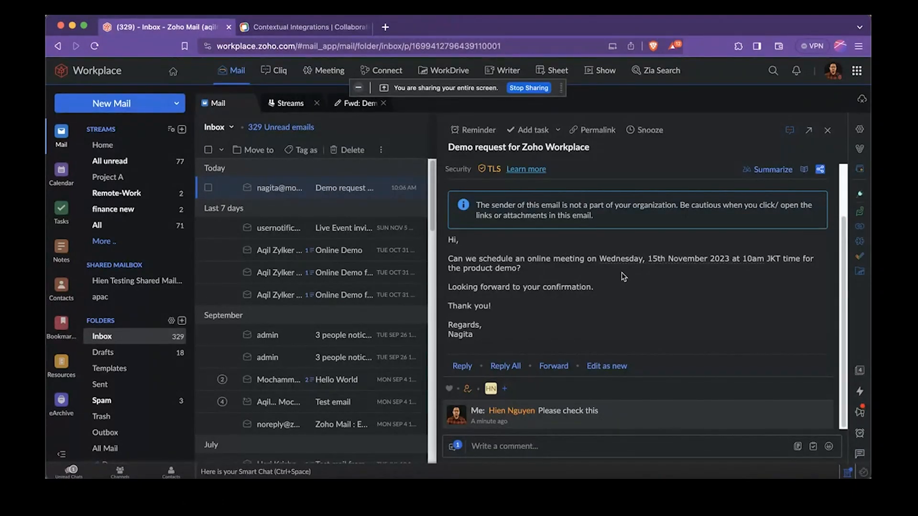
Start a new email addressed to the same colleague with the subject "hello world"
scroll(621, 276, up, 2)
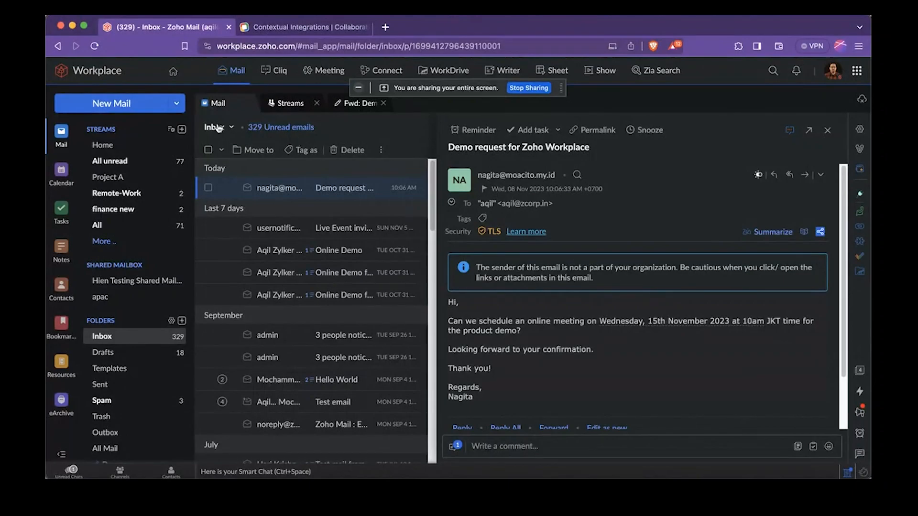
click(141, 109)
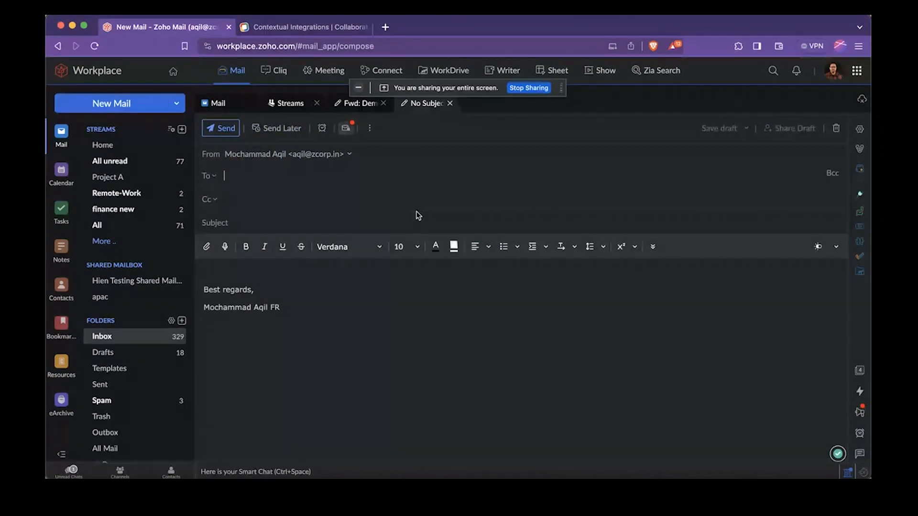
text(hien)
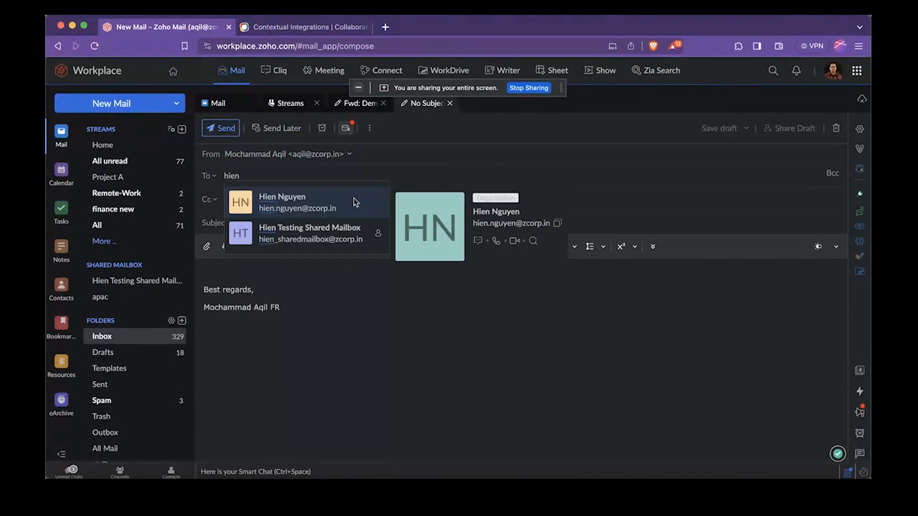
click(355, 198)
click(335, 220)
text(Pleas)
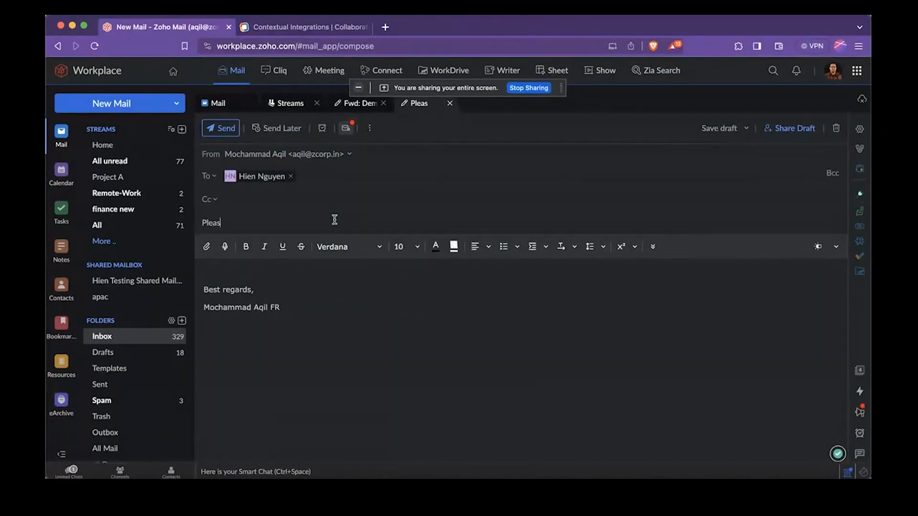
text(e check)
key(ctrl+a)
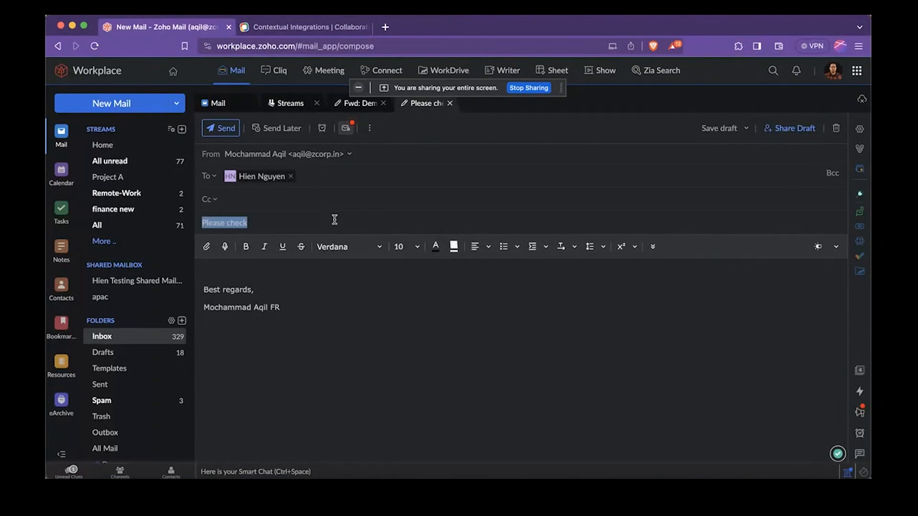
text(hello world)
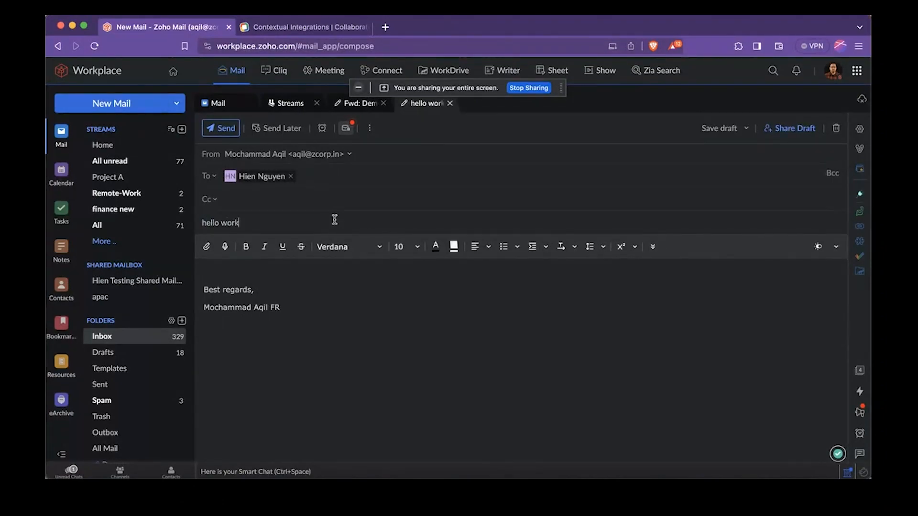
Write "Hi" and "Hello world" on separate lines above the signature in the email body
click(307, 262)
text(Hi)
key(Return)
text(Hello world)
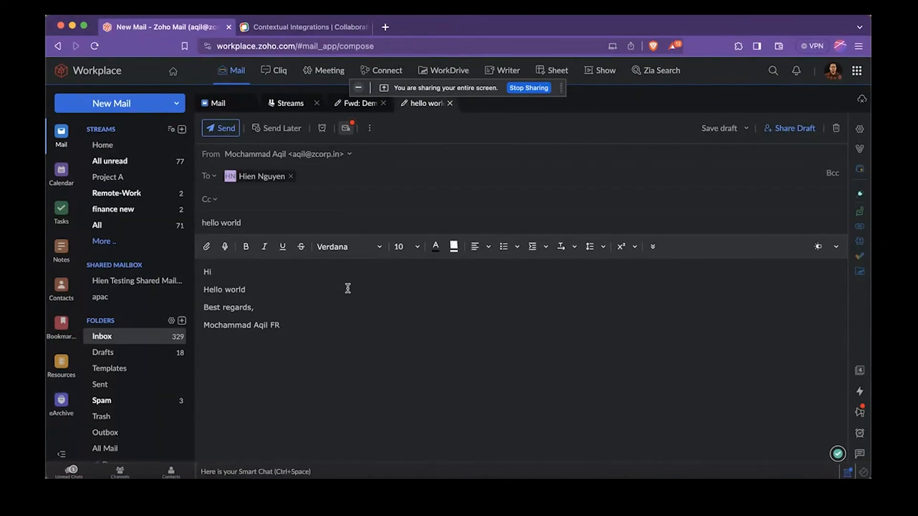
Share the "hello world" draft with the third suggested contact, check its comment field and return to the Inbox
click(796, 132)
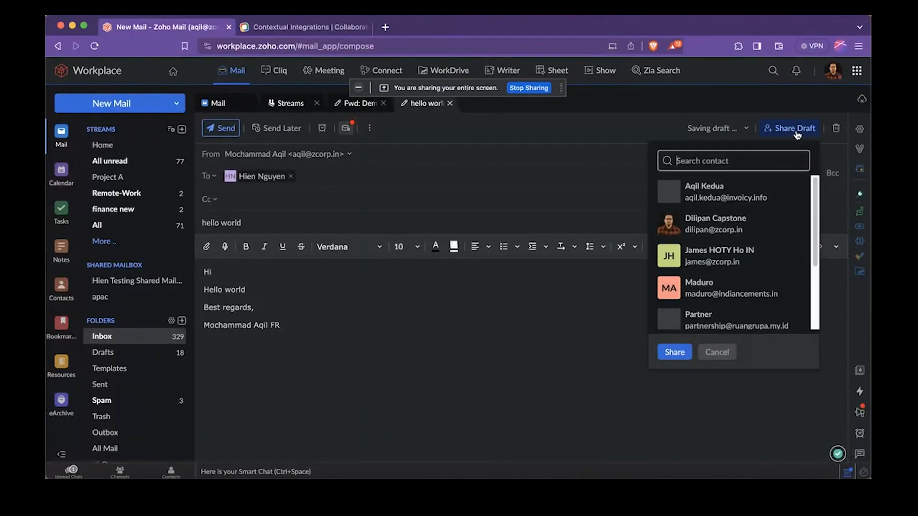
click(720, 256)
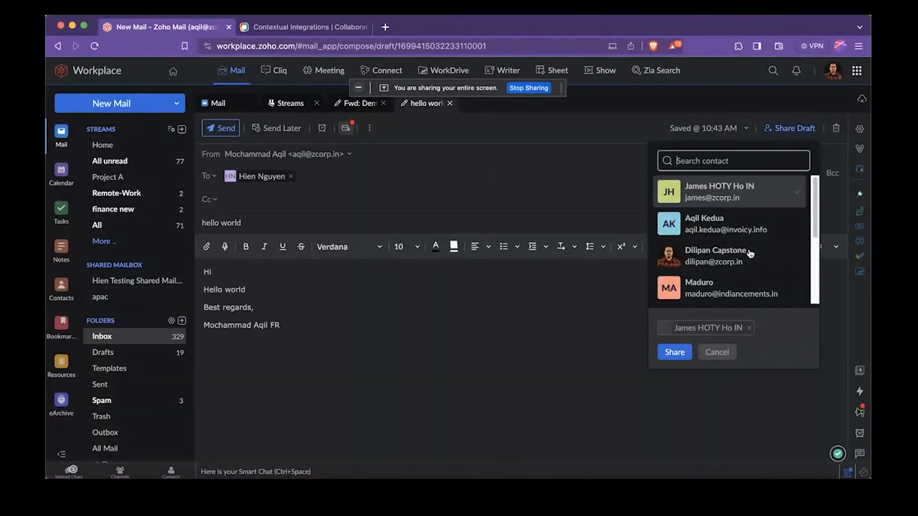
click(687, 353)
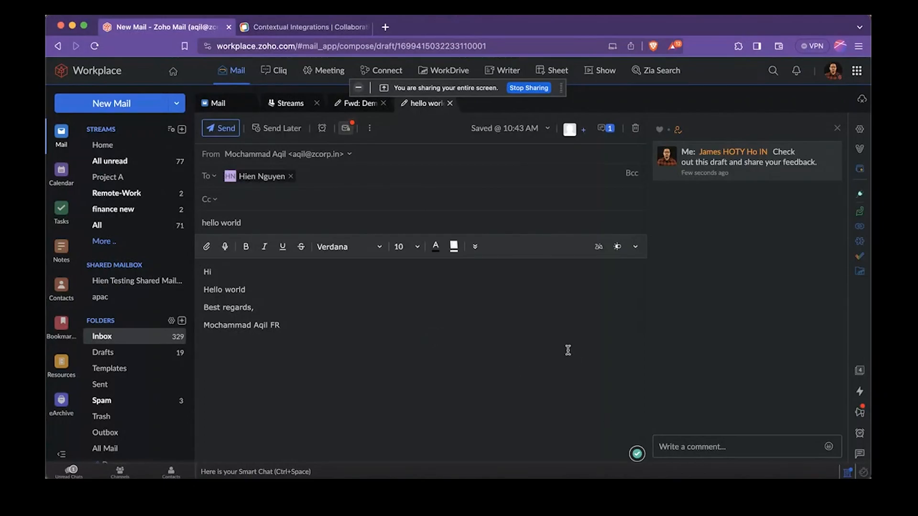
click(728, 448)
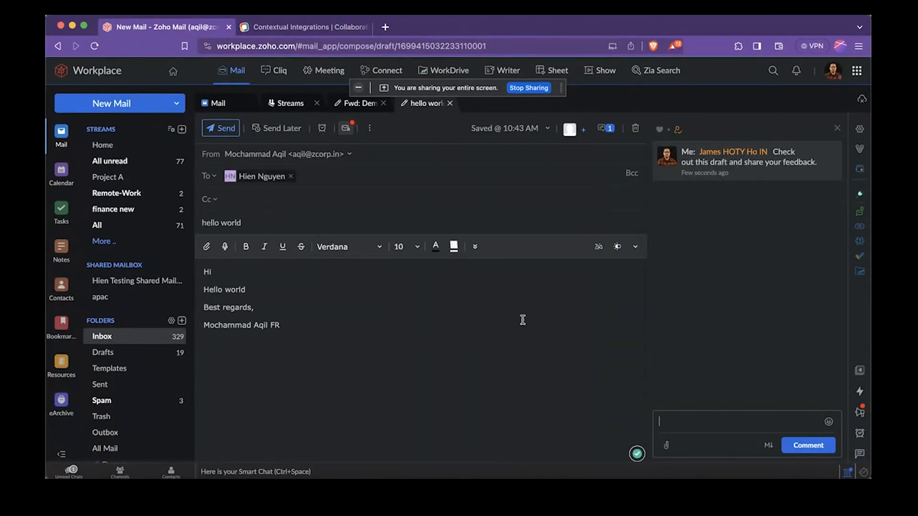
click(121, 336)
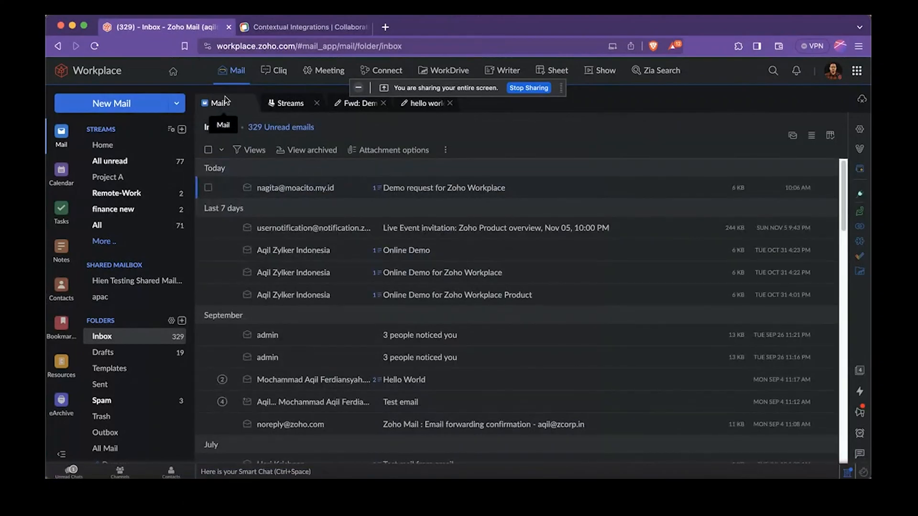